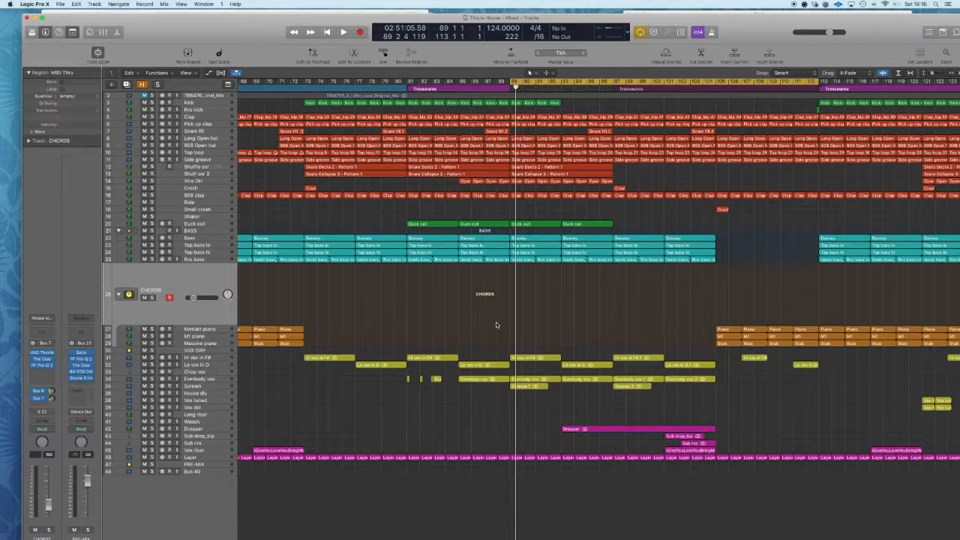
Play the arrangement from bar 89 into the piano section that starts at bar 105
{"action": "scroll", "coordinate": [497, 325], "scroll_direction": "up", "scroll_amount": 5}
{"action": "scroll", "coordinate": [497, 324], "scroll_direction": "down", "scroll_amount": 2}
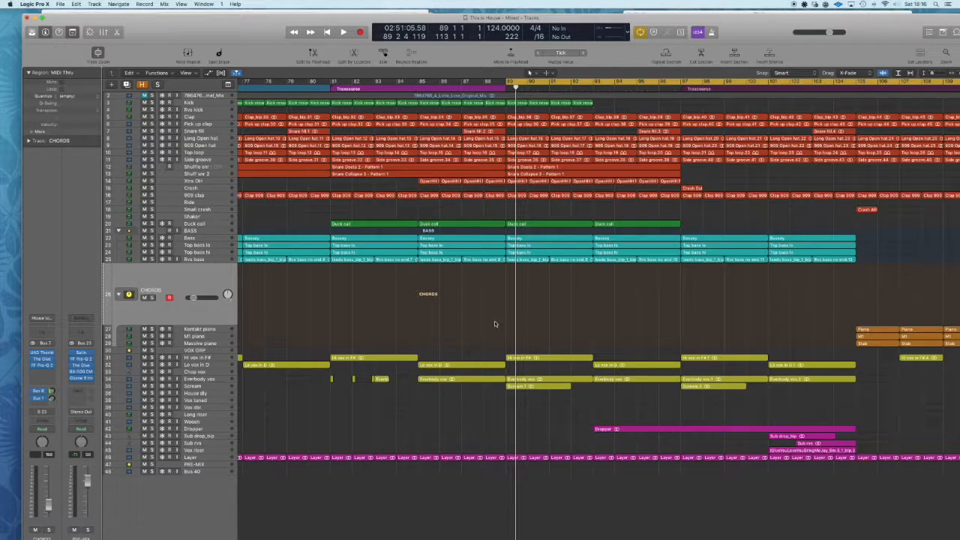
{"action": "key", "text": "space"}
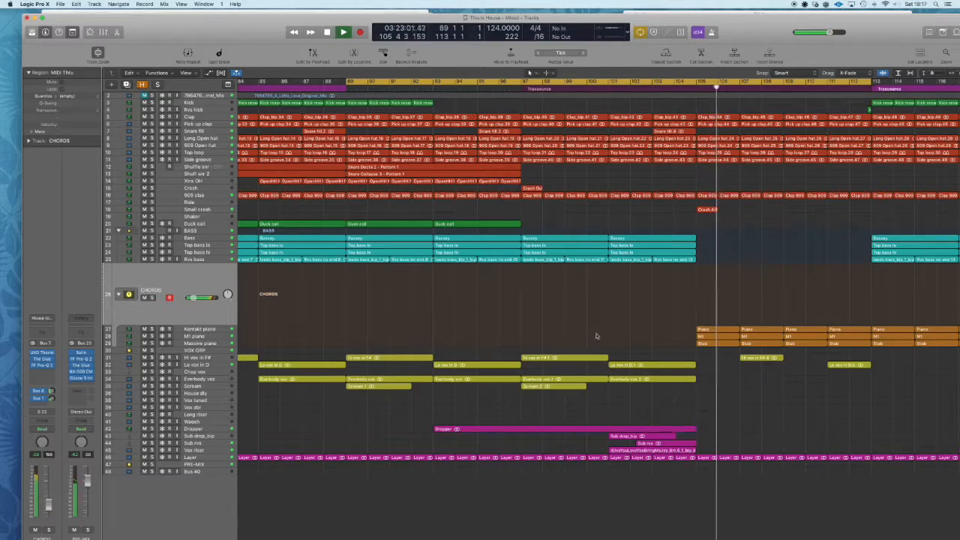
{"action": "scroll", "coordinate": [597, 336], "scroll_direction": "right", "scroll_amount": 3}
{"action": "scroll", "coordinate": [596, 336], "scroll_direction": "right", "scroll_amount": 2}
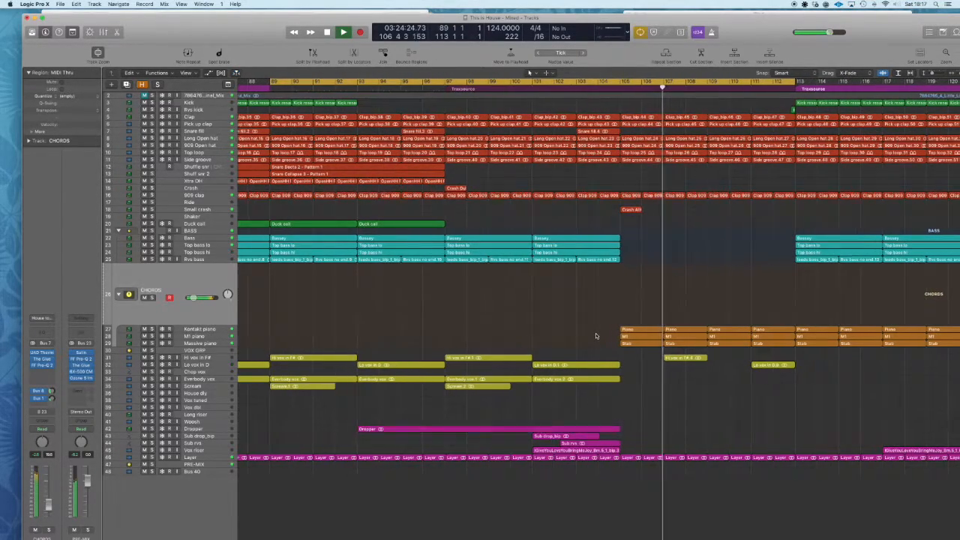
{"action": "scroll", "coordinate": [596, 336], "scroll_direction": "right", "scroll_amount": 3}
{"action": "scroll", "coordinate": [596, 336], "scroll_direction": "right", "scroll_amount": 4}
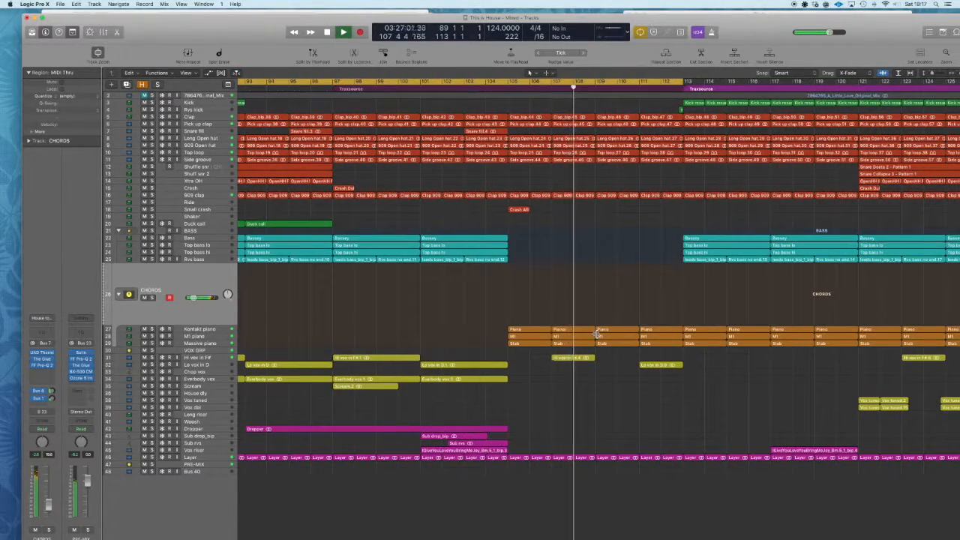
Set the cycle range to bars 105 to 109, solo the CHORDS track stack and play the loop
{"action": "left_click_drag", "start_coordinate": [511, 81], "coordinate": [576, 84]}
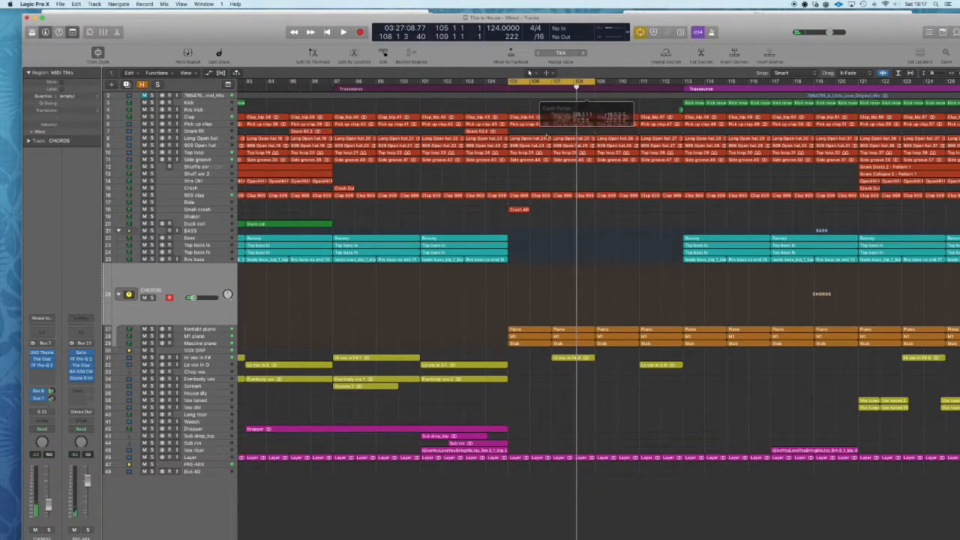
{"action": "left_click", "coordinate": [153, 298]}
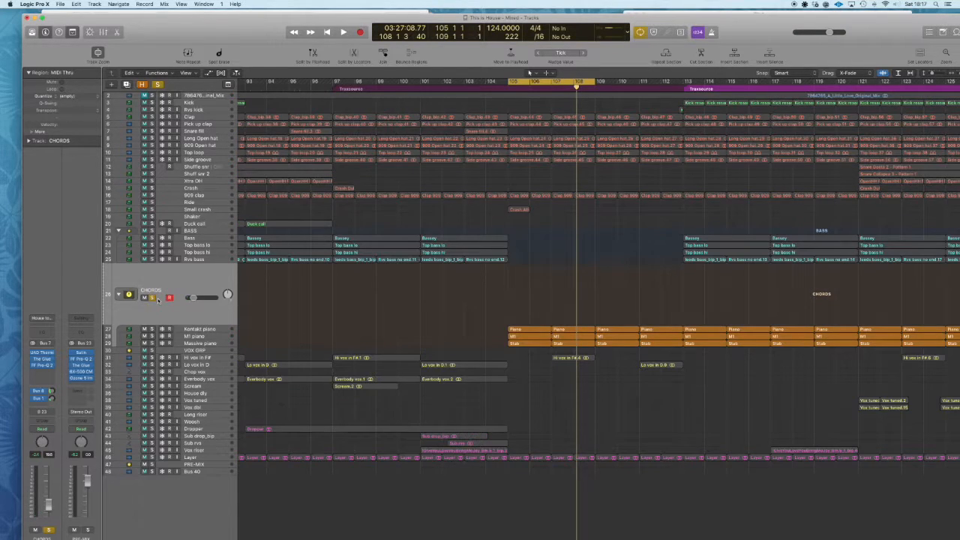
{"action": "key", "text": "space"}
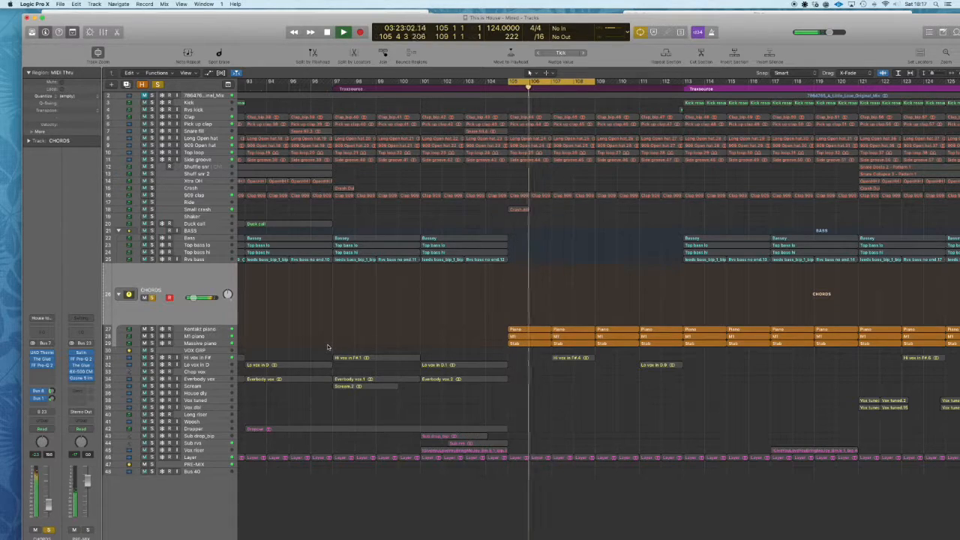
{"action": "key", "text": "super+Right"}
{"action": "key", "text": "super+Right"}
{"action": "key", "text": "super+Right"}
{"action": "key", "text": "super+Right"}
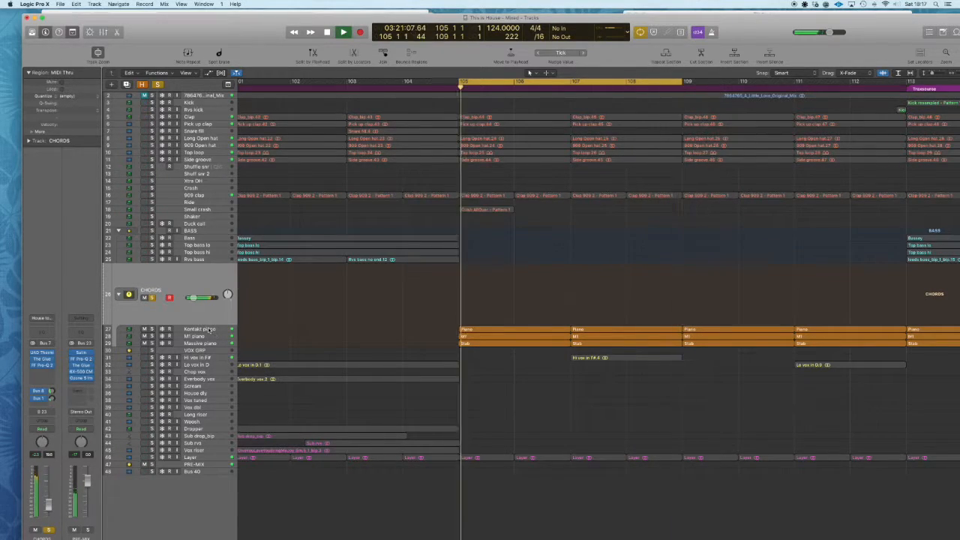
Select the Kontakt piano track, inspect its Kontakt instrument's loaded patch and close the instrument
{"action": "left_click", "coordinate": [208, 328]}
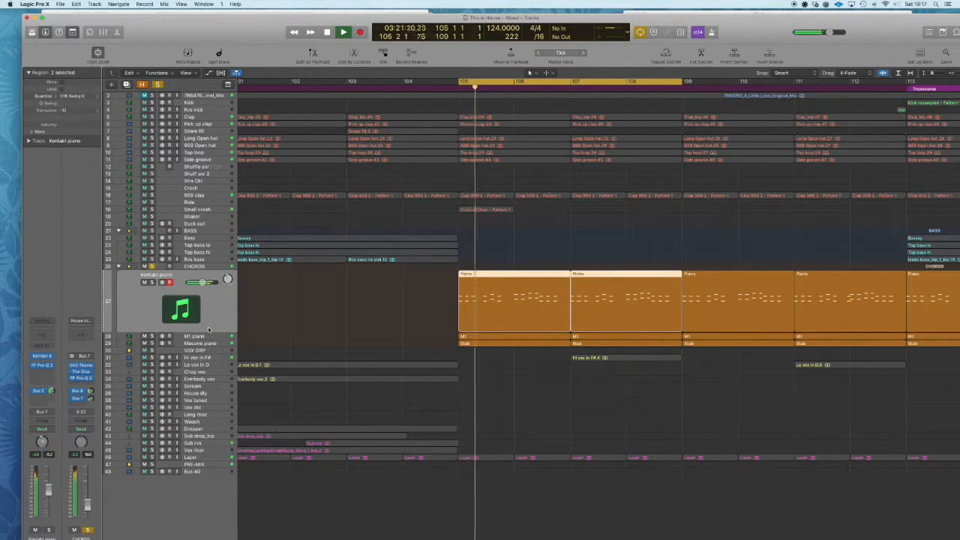
{"action": "left_click", "coordinate": [41, 356]}
{"action": "left_click_drag", "start_coordinate": [278, 45], "coordinate": [381, 53]}
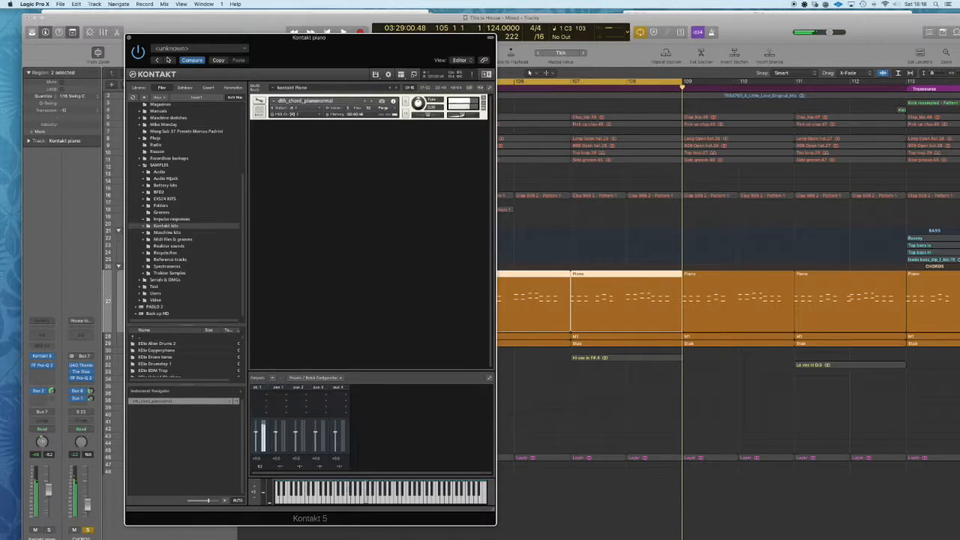
{"action": "left_click", "coordinate": [128, 39]}
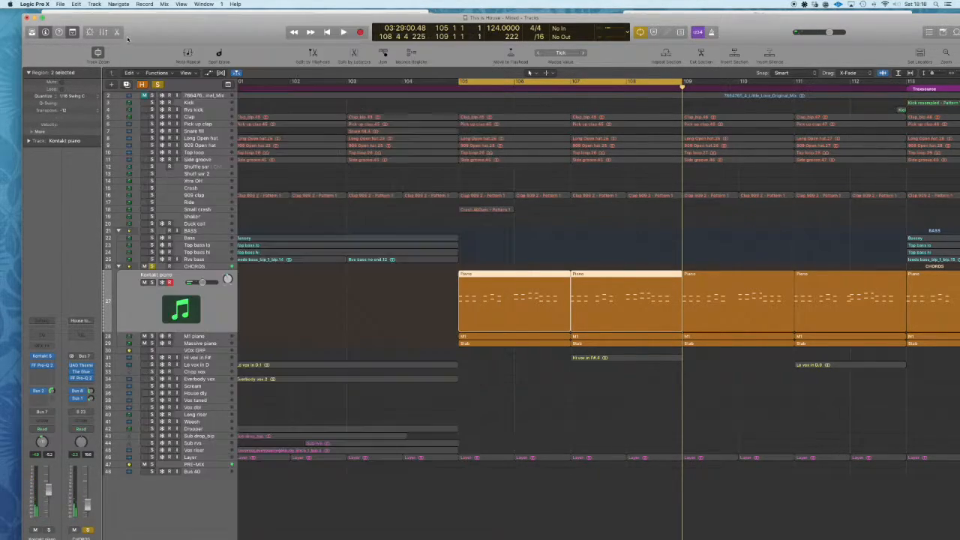
Open the Piano region at bar 105 in the Piano Roll and mute its upper notes with the Mute tool
{"action": "left_click", "coordinate": [440, 279]}
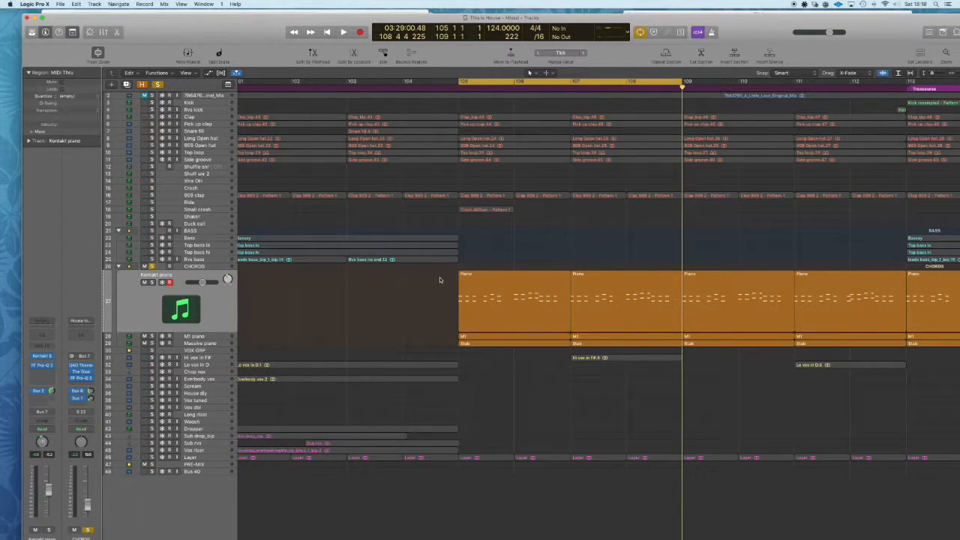
{"action": "double_click", "coordinate": [498, 310]}
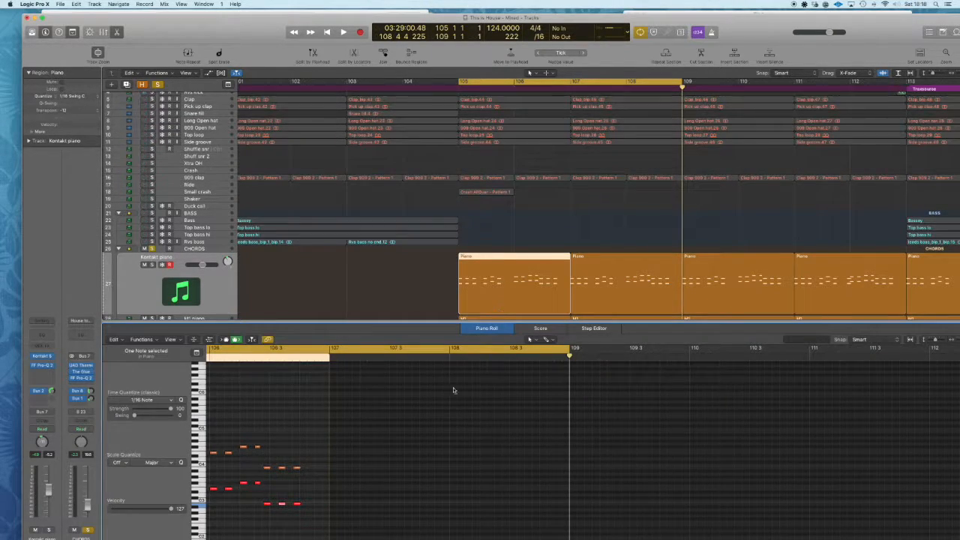
{"action": "right_click", "coordinate": [445, 415]}
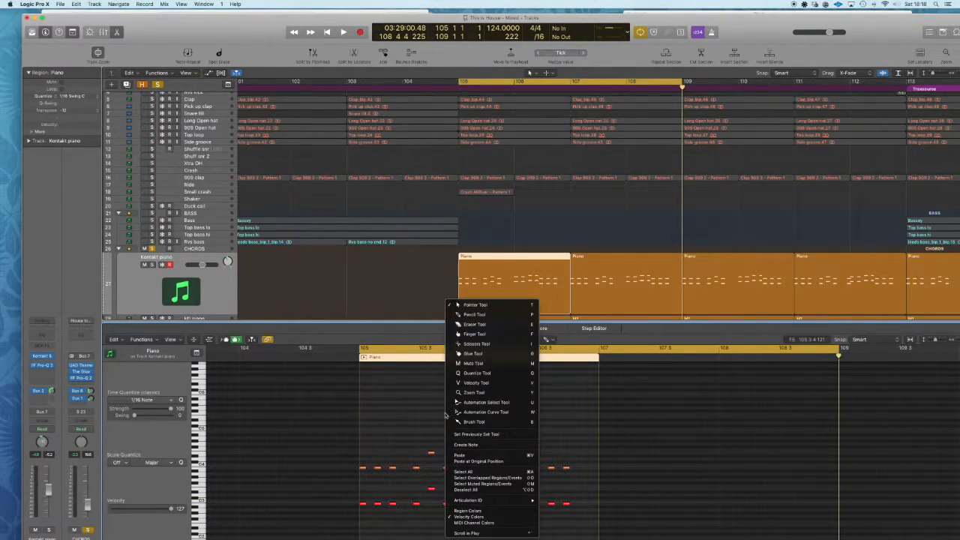
{"action": "left_click", "coordinate": [474, 364]}
{"action": "scroll", "coordinate": [424, 428], "scroll_direction": "down", "scroll_amount": 1}
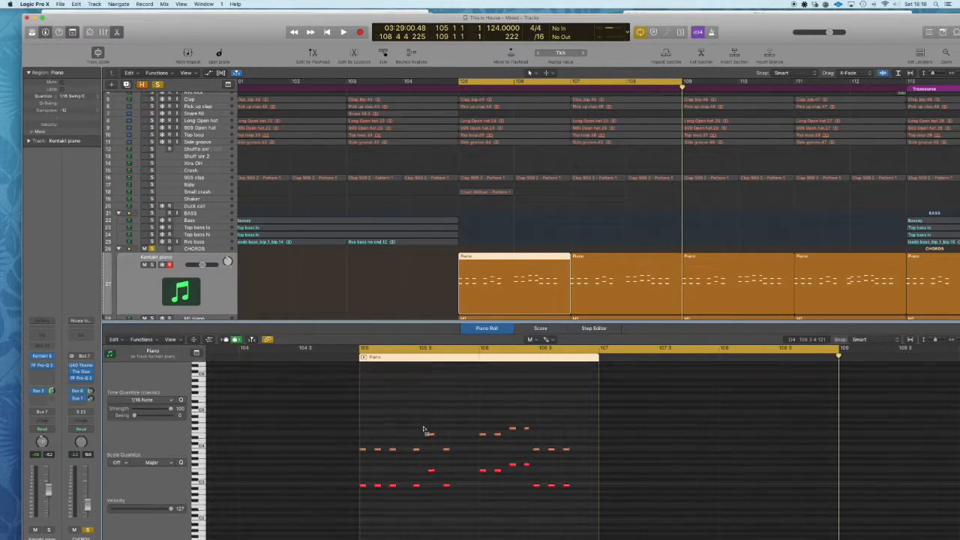
{"action": "left_click_drag", "start_coordinate": [325, 398], "coordinate": [586, 455]}
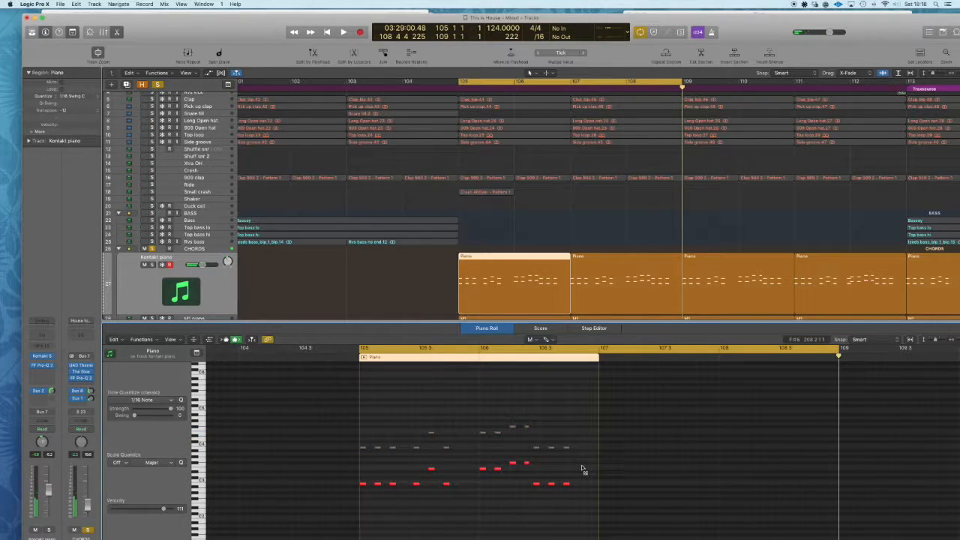
Shorten the cycle range to bars 105 to 107 and play the Piano region's lower notes
{"action": "left_click_drag", "start_coordinate": [683, 84], "coordinate": [572, 97]}
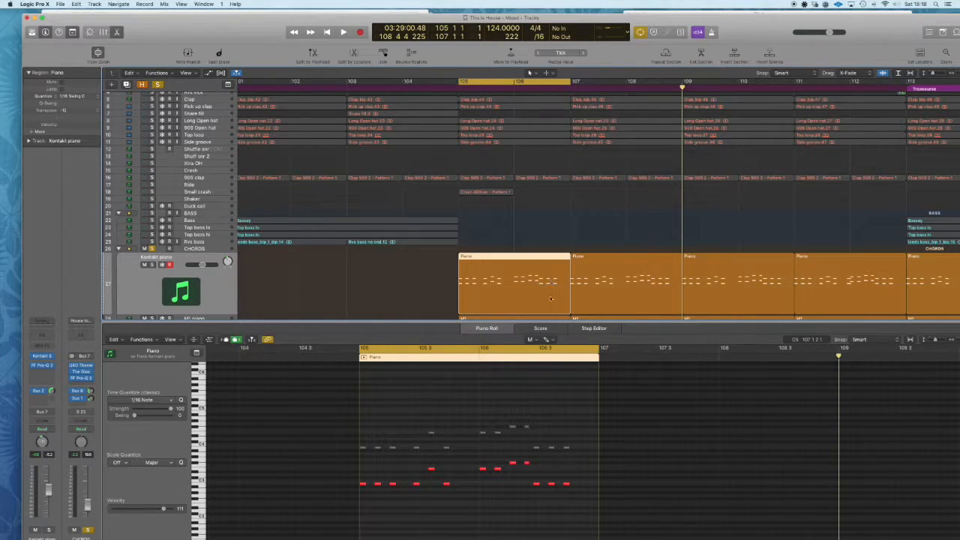
{"action": "key", "text": "space"}
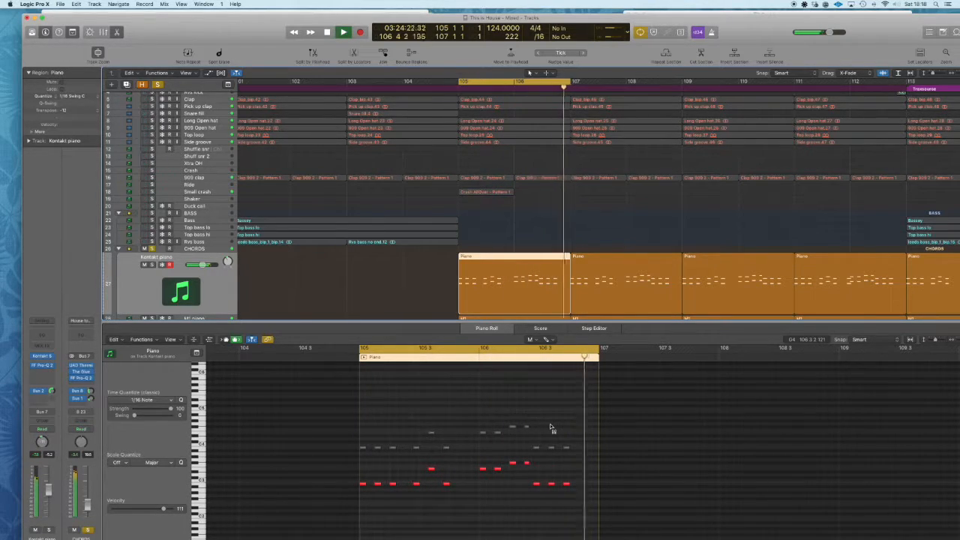
{"action": "key", "text": "space"}
Unmute the upper notes of the Piano region and play the loop with both octaves
{"action": "left_click_drag", "start_coordinate": [354, 406], "coordinate": [569, 452]}
{"action": "left_click", "coordinate": [570, 456]}
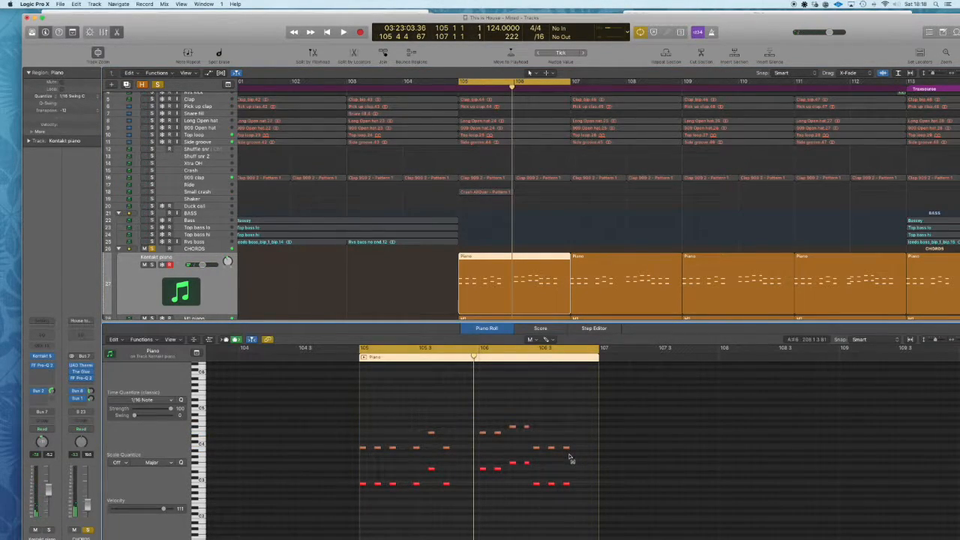
{"action": "key", "text": "space"}
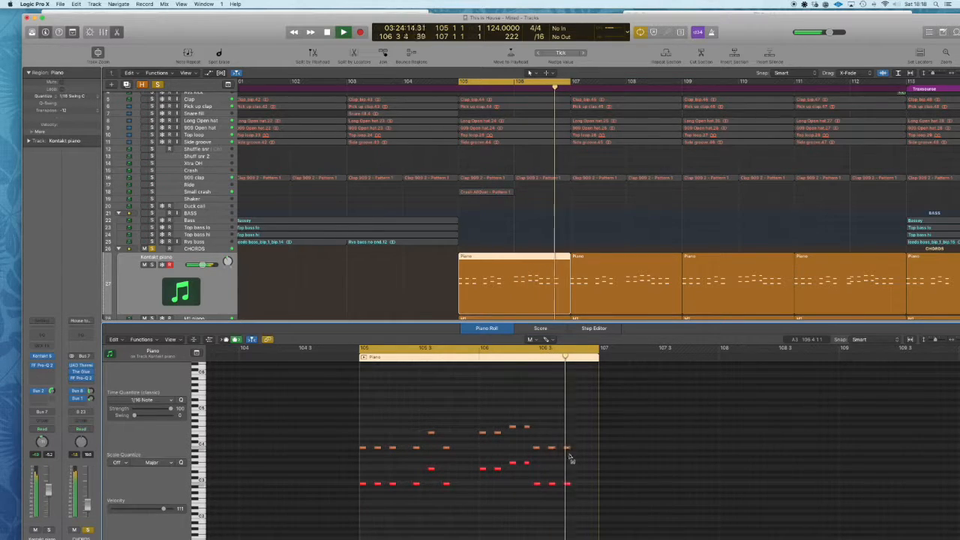
Mute the M1 piano and Massive piano tracks, leaving the Kontakt piano as the only active chord layer
{"action": "scroll", "coordinate": [287, 286], "scroll_direction": "down", "scroll_amount": 5}
{"action": "left_click", "coordinate": [144, 245]}
{"action": "left_click", "coordinate": [144, 253]}
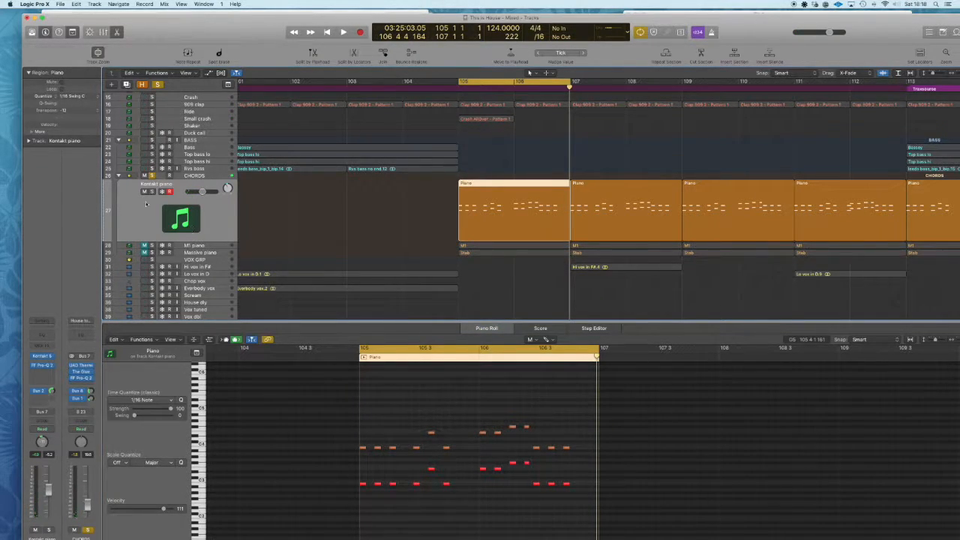
Mute the Kontakt piano track, unmute the M1 piano track and select it
{"action": "left_click", "coordinate": [144, 192]}
{"action": "left_click", "coordinate": [144, 246]}
{"action": "left_click", "coordinate": [184, 248]}
Inspect the sound loaded in the M1 piano track's Korg M1 instrument, then close the instrument
{"action": "left_click", "coordinate": [42, 357]}
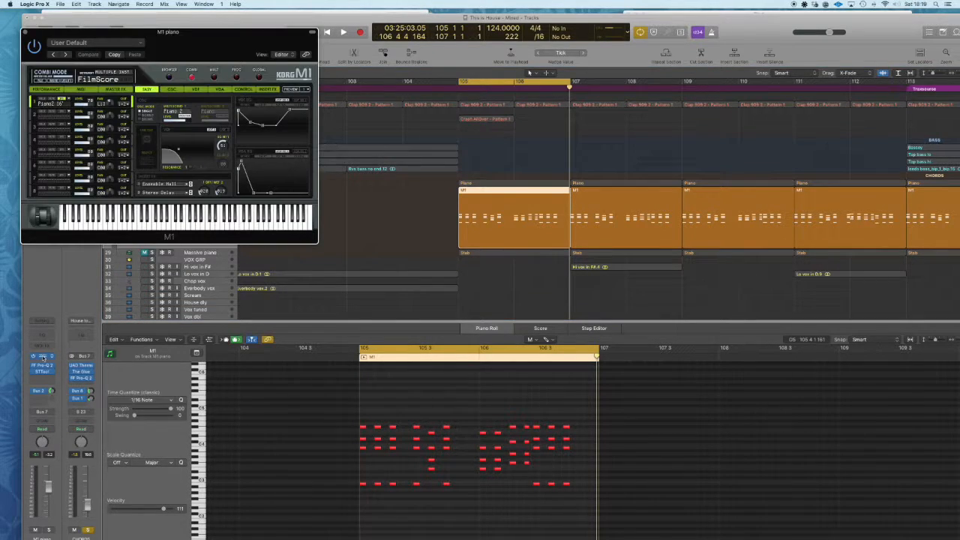
{"action": "left_click_drag", "start_coordinate": [189, 54], "coordinate": [419, 103]}
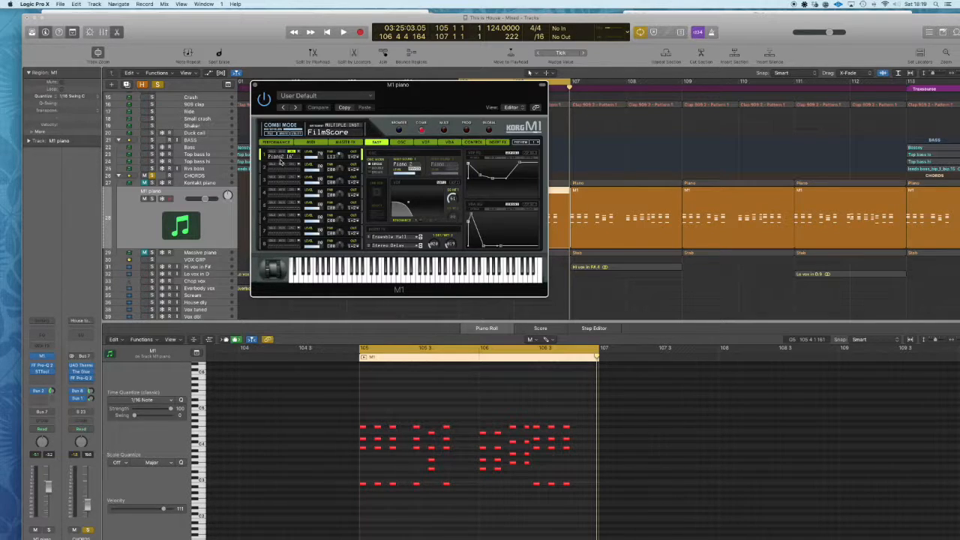
{"action": "left_click", "coordinate": [256, 84]}
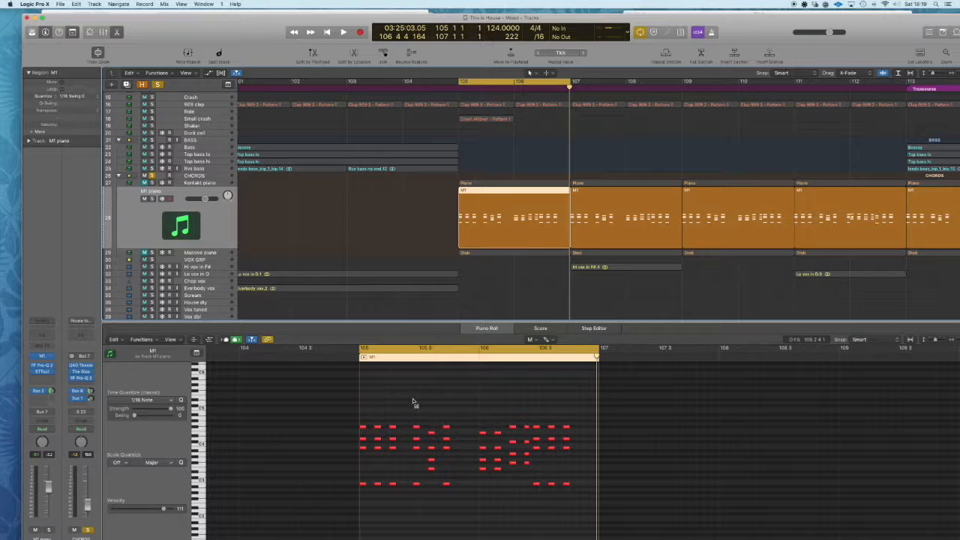
Switch the Piano Roll back to the Pointer tool and play the looped M1 region
{"action": "left_click", "coordinate": [530, 341]}
{"action": "left_click", "coordinate": [535, 349]}
{"action": "key", "text": "super+Right"}
{"action": "key", "text": "super+Right"}
{"action": "key", "text": "super+Right"}
{"action": "key", "text": "super+Right"}
{"action": "key", "text": "super+Left"}
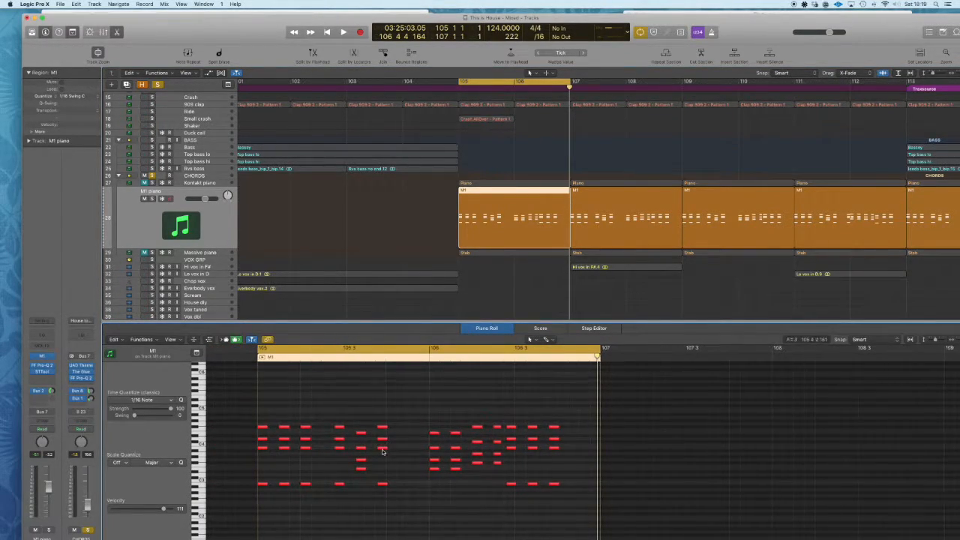
{"action": "scroll", "coordinate": [383, 452], "scroll_direction": "left", "scroll_amount": 4}
{"action": "key", "text": "space"}
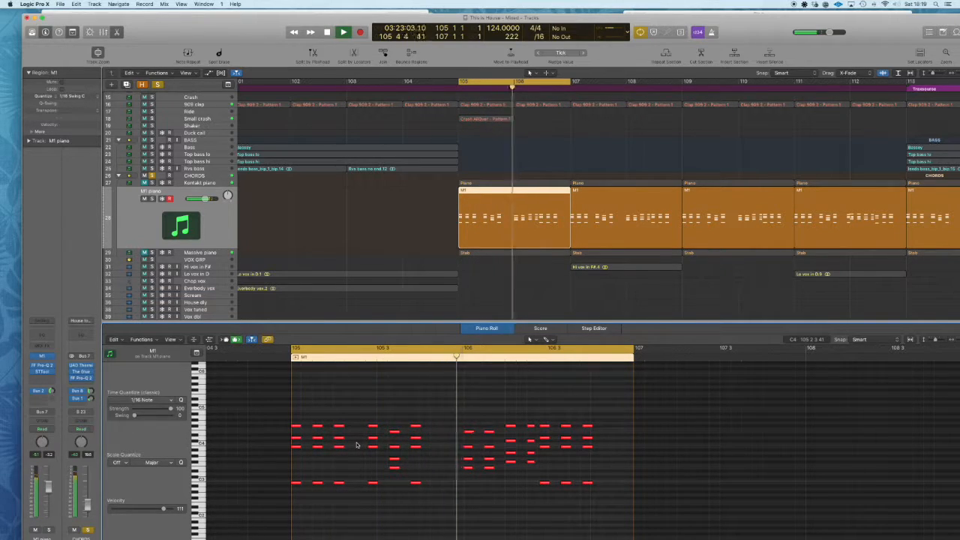
Stop playback and audition each note of the M1 region's first chord individually
{"action": "key", "text": "space"}
{"action": "left_click_drag", "start_coordinate": [261, 407], "coordinate": [306, 459]}
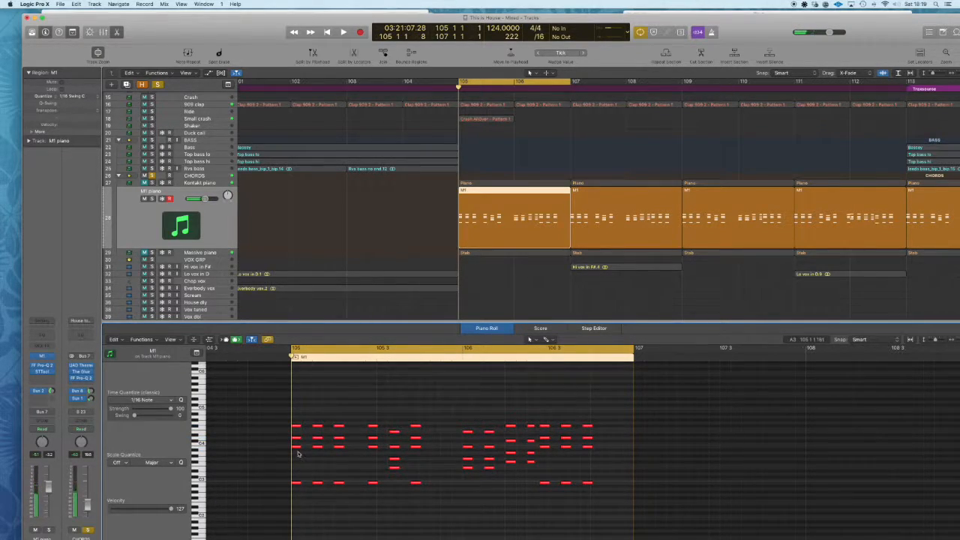
{"action": "left_click", "coordinate": [296, 448]}
{"action": "left_click", "coordinate": [295, 438]}
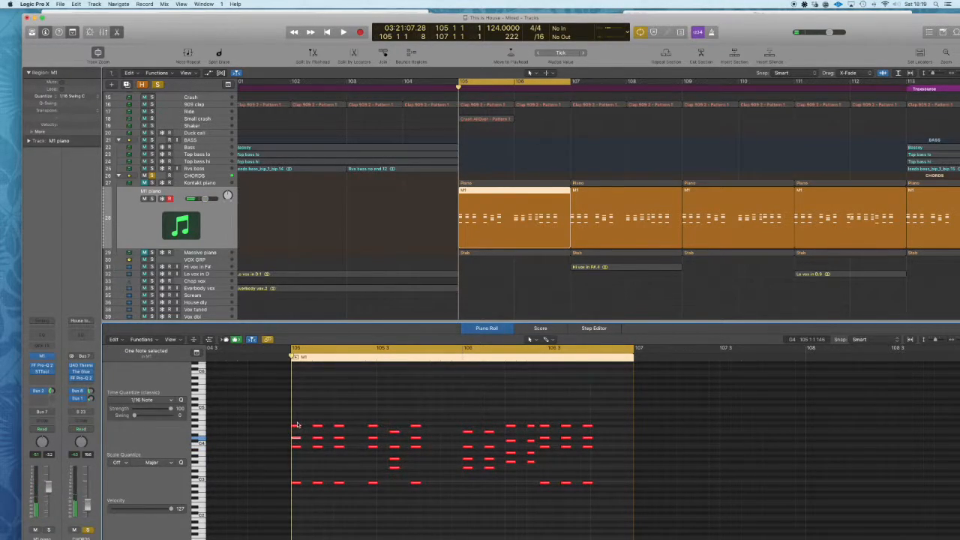
{"action": "left_click", "coordinate": [297, 426]}
{"action": "left_click", "coordinate": [300, 484]}
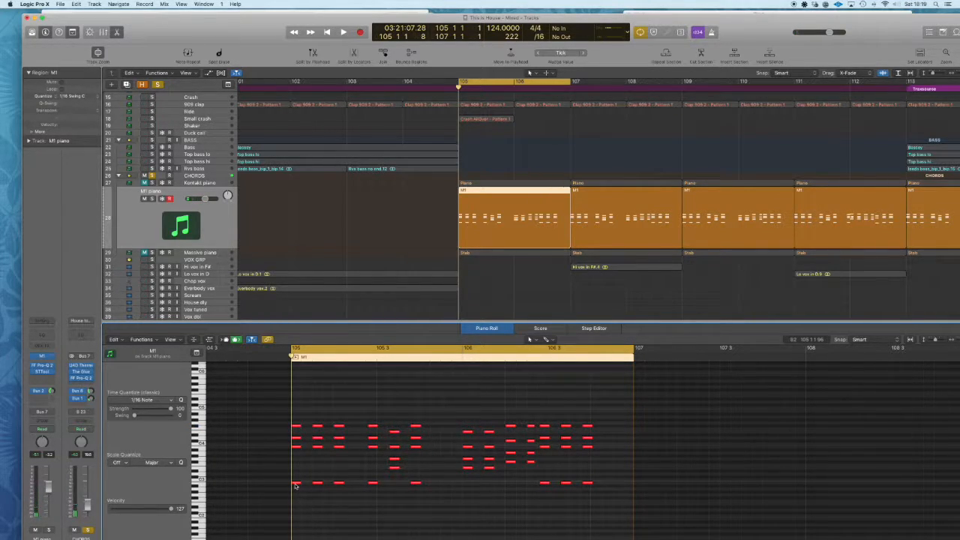
{"action": "left_click", "coordinate": [295, 483]}
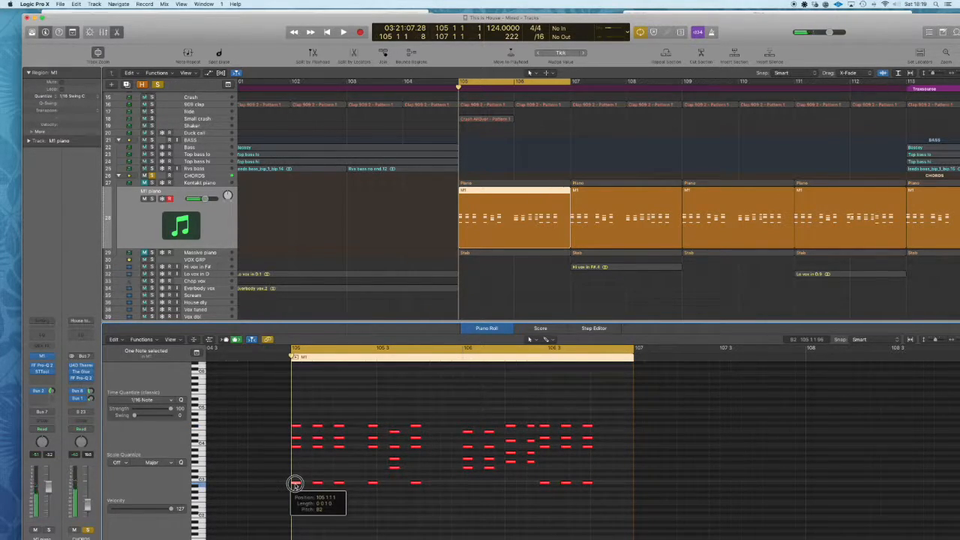
Select all four notes of the M1 region's first chord together and play the loop
{"action": "left_click_drag", "start_coordinate": [280, 406], "coordinate": [301, 497]}
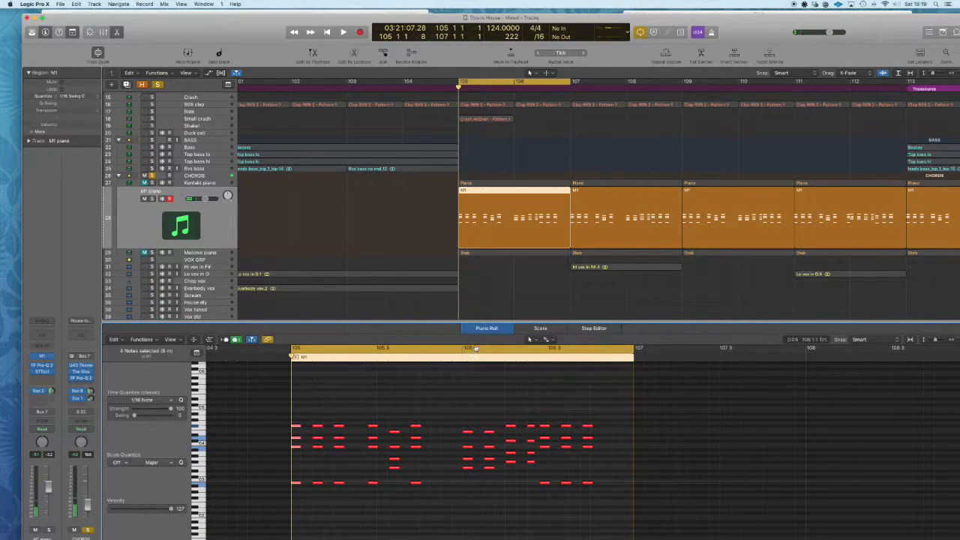
{"action": "key", "text": "space"}
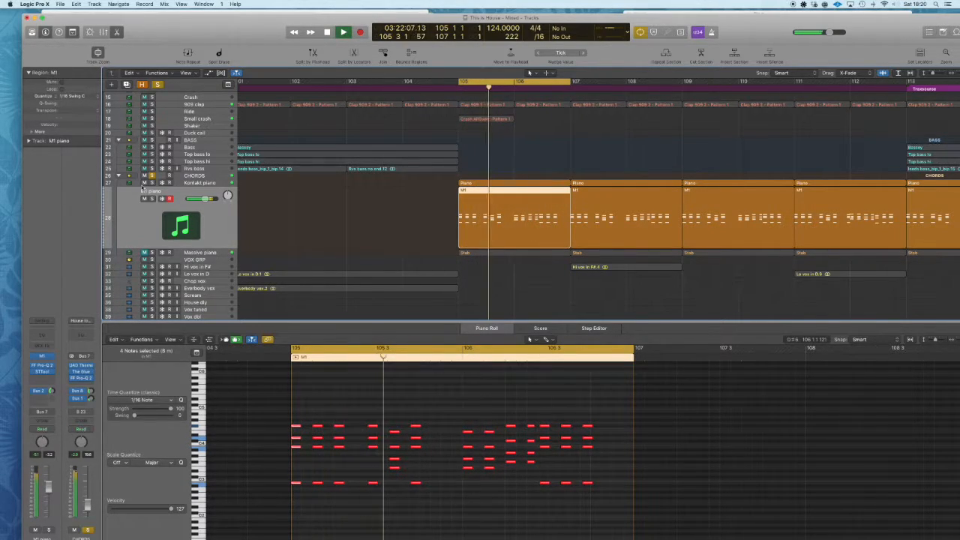
{"action": "key", "text": "space"}
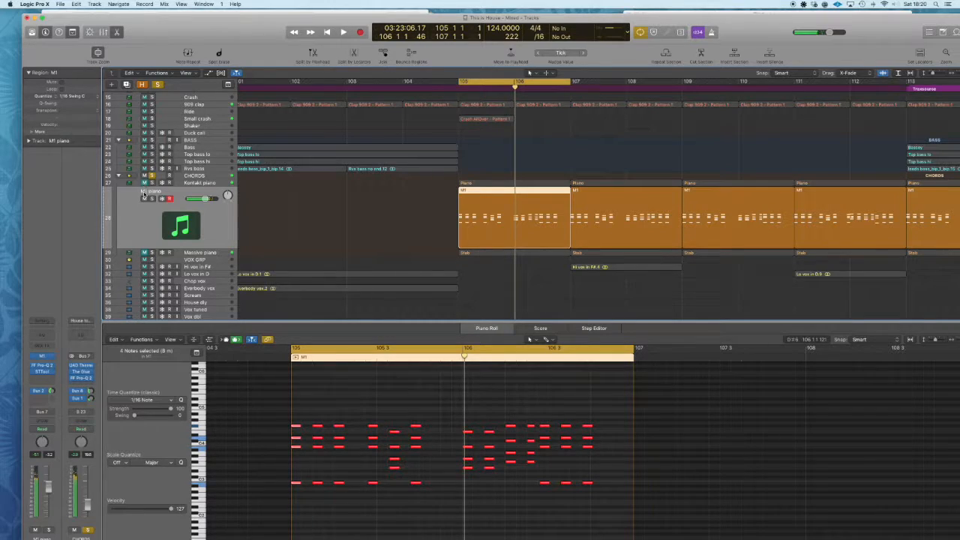
Mute the M1 piano track, unmute and select the Massive piano track, and play its looped Stab region
{"action": "left_click", "coordinate": [144, 198]}
{"action": "left_click", "coordinate": [144, 253]}
{"action": "left_click", "coordinate": [187, 254]}
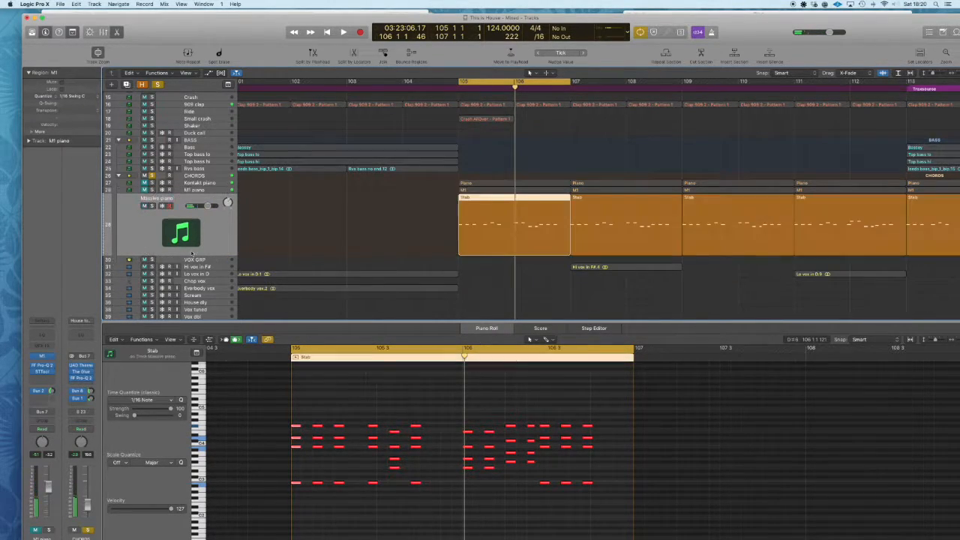
{"action": "key", "text": "shift+space"}
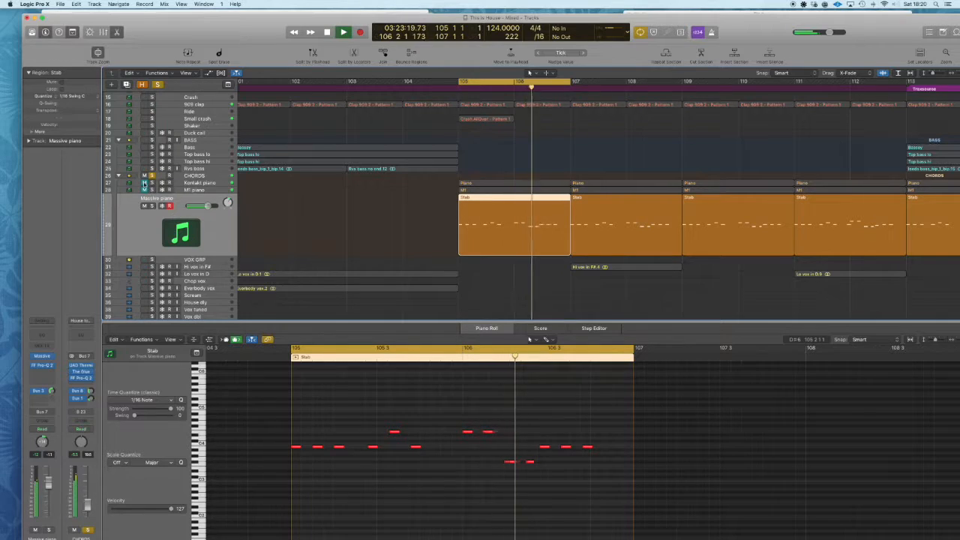
Unmute the Kontakt piano and M1 piano tracks and raise the Massive piano track's volume slightly
{"action": "left_click", "coordinate": [144, 183]}
{"action": "left_click", "coordinate": [145, 190]}
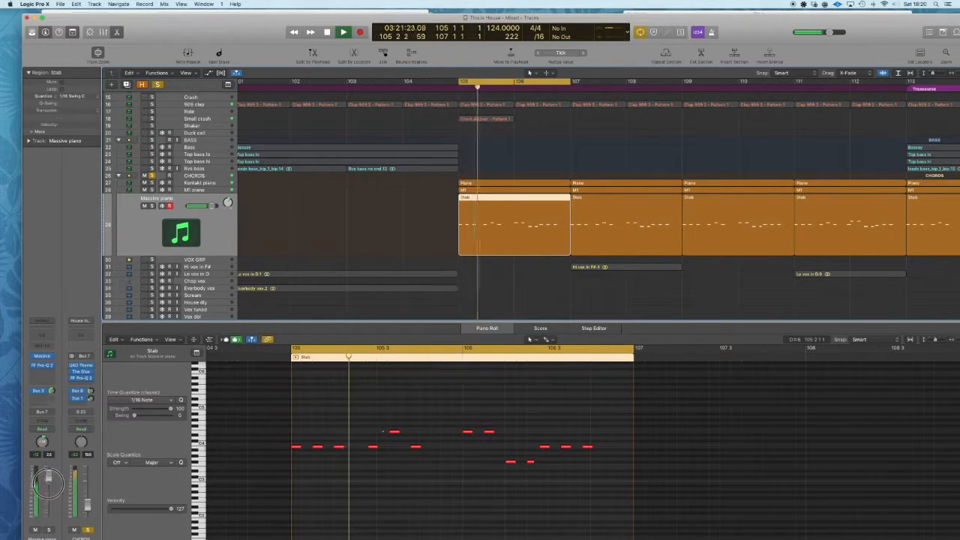
{"action": "left_click_drag", "start_coordinate": [48, 486], "coordinate": [48, 480]}
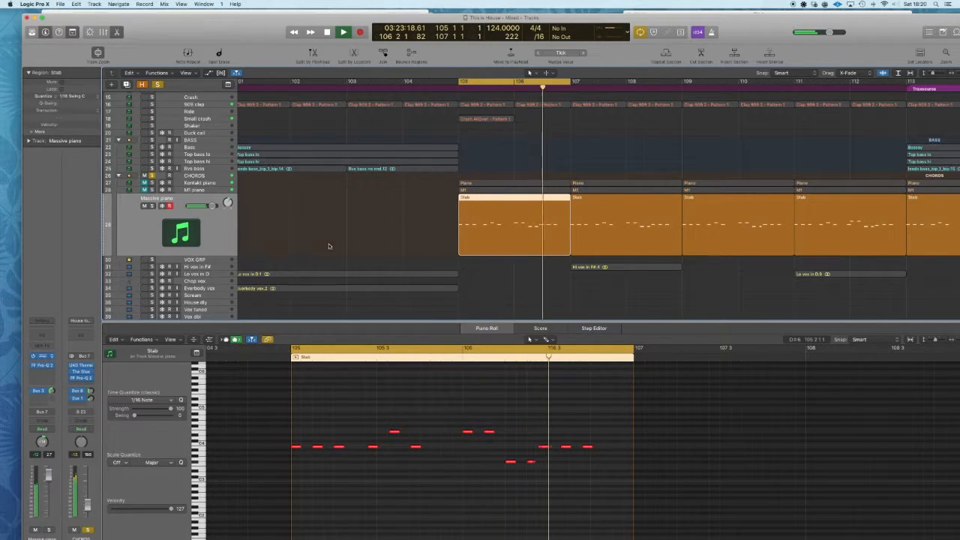
Open the Massive piano's synth, look through the wavetable choices for oscillator 1, and close the synth without changing the wavetable
{"action": "left_click", "coordinate": [47, 357]}
{"action": "left_click_drag", "start_coordinate": [304, 56], "coordinate": [588, 88]}
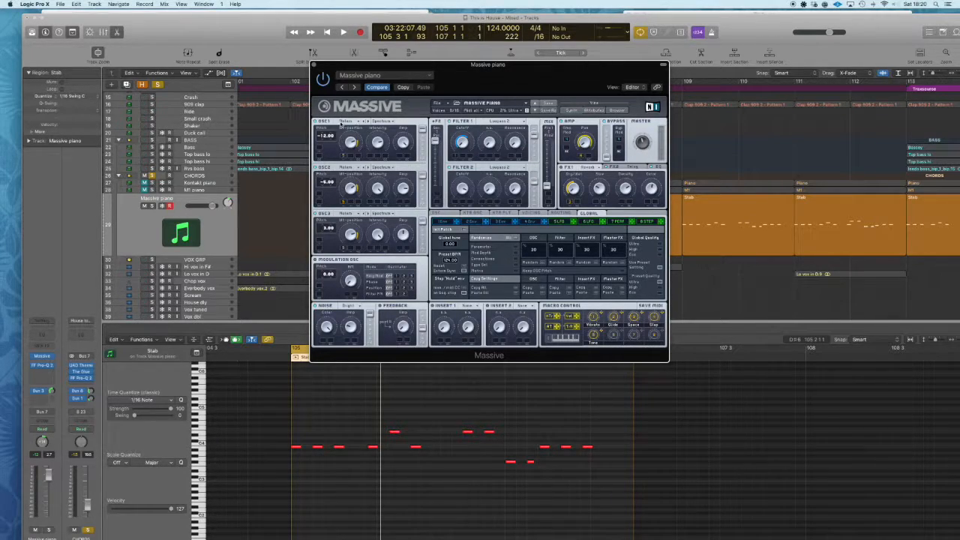
{"action": "left_click", "coordinate": [347, 121]}
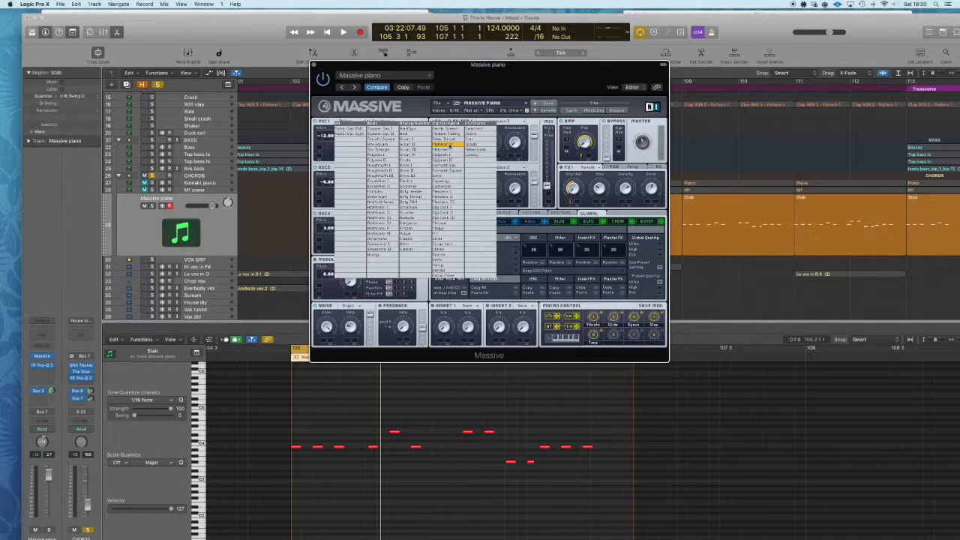
{"action": "left_click", "coordinate": [381, 118]}
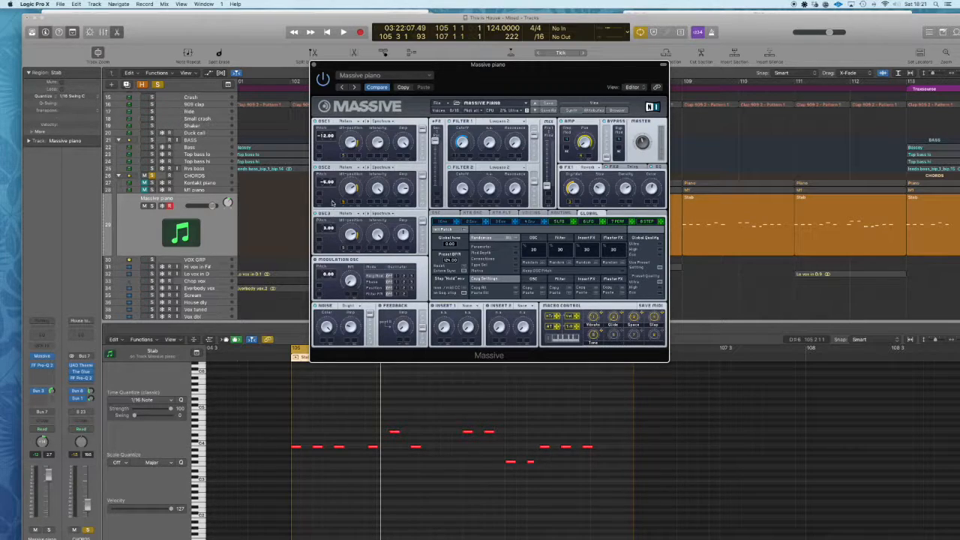
{"action": "left_click", "coordinate": [315, 66]}
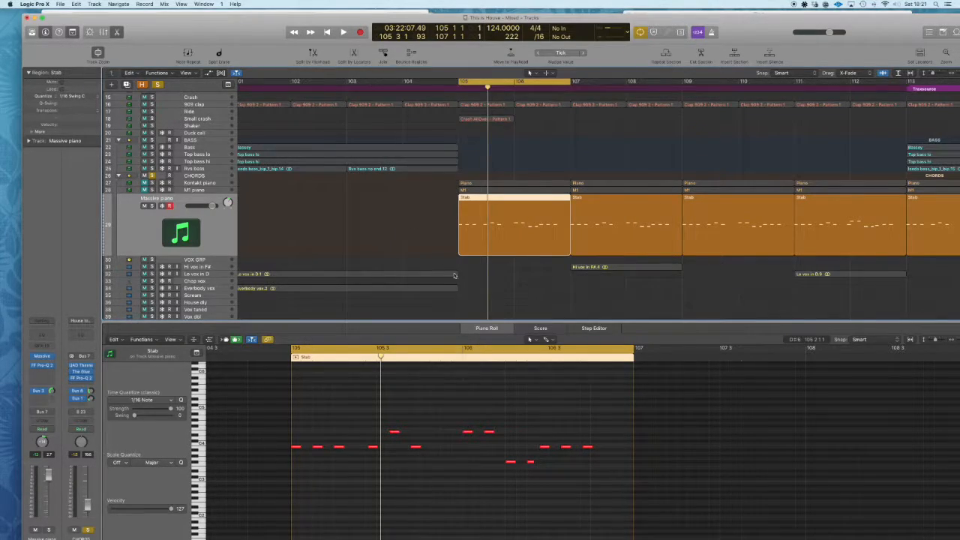
Unmute the Kontakt and M1 piano tracks, select the CHORDS stack, and hide the Piano Roll
{"action": "left_click_drag", "start_coordinate": [144, 183], "coordinate": [144, 190]}
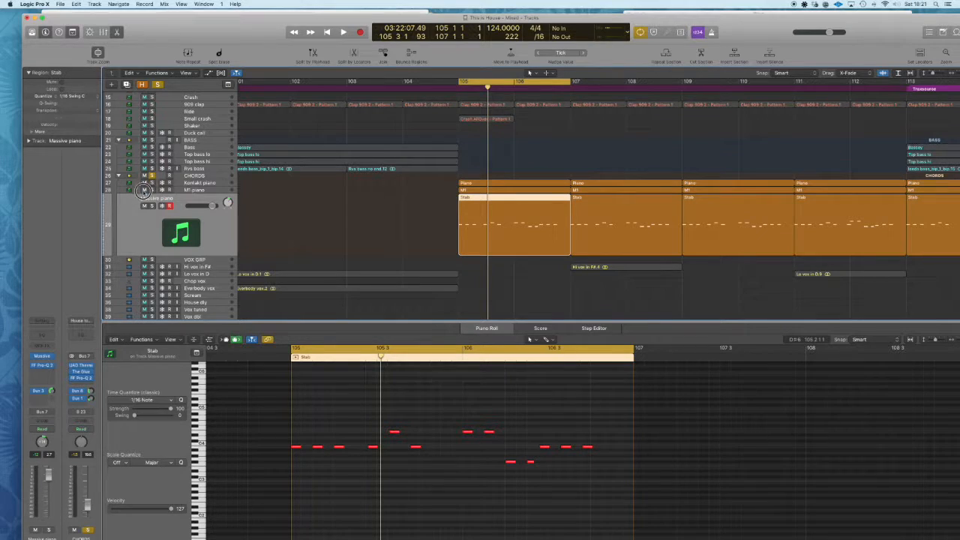
{"action": "left_click", "coordinate": [189, 175]}
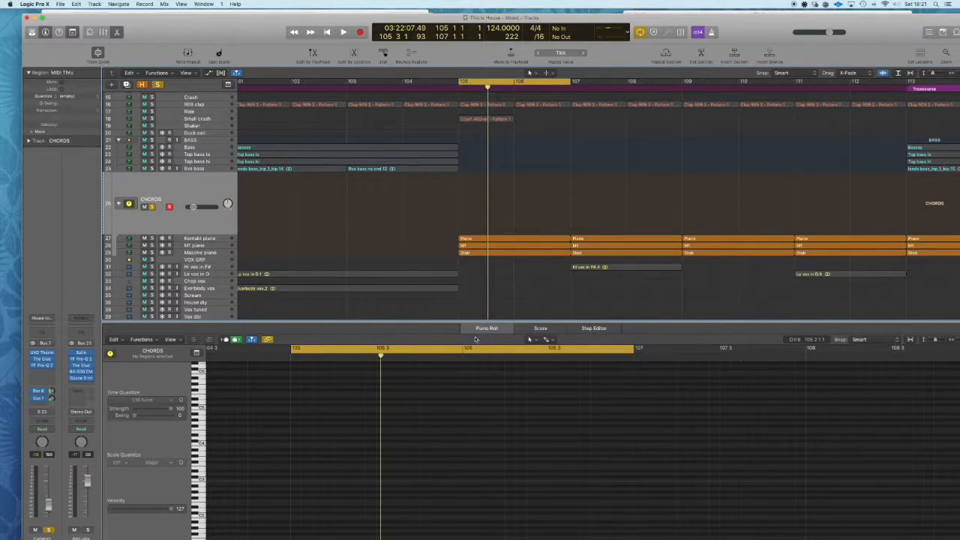
{"action": "key", "text": "p"}
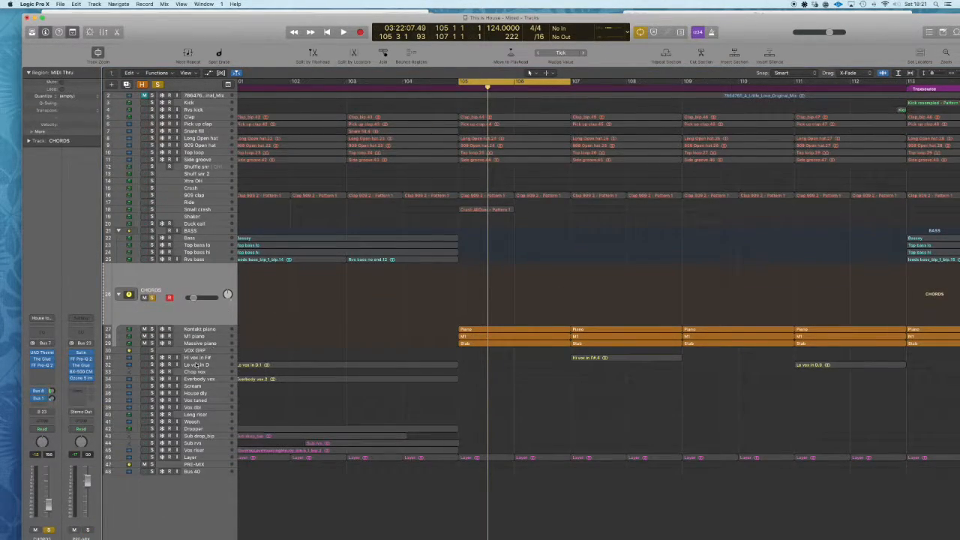
Examine the UAD Thermionic Culture Vulture on the CHORDS stack while playing the loop, and close the plug-in
{"action": "left_click", "coordinate": [43, 353]}
{"action": "left_click_drag", "start_coordinate": [252, 48], "coordinate": [487, 217]}
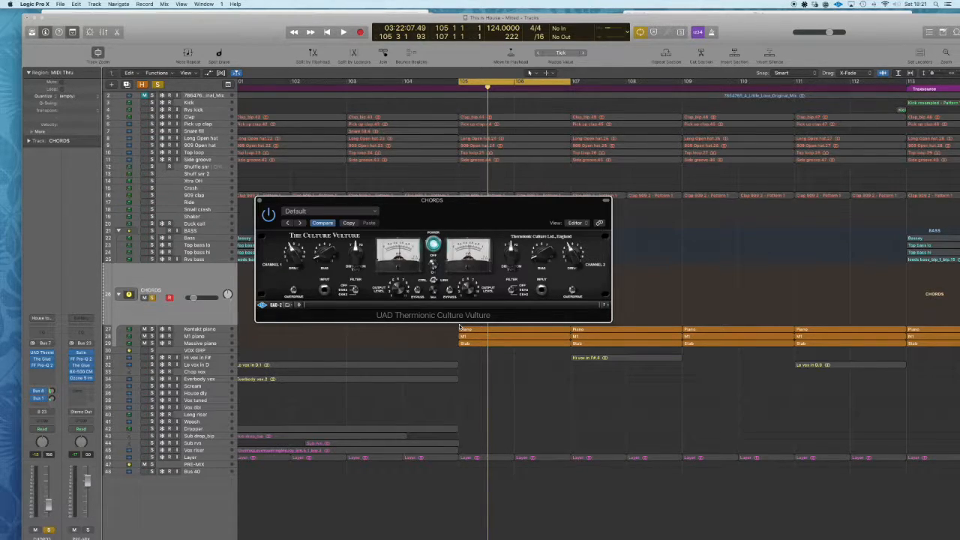
{"action": "key", "text": "space"}
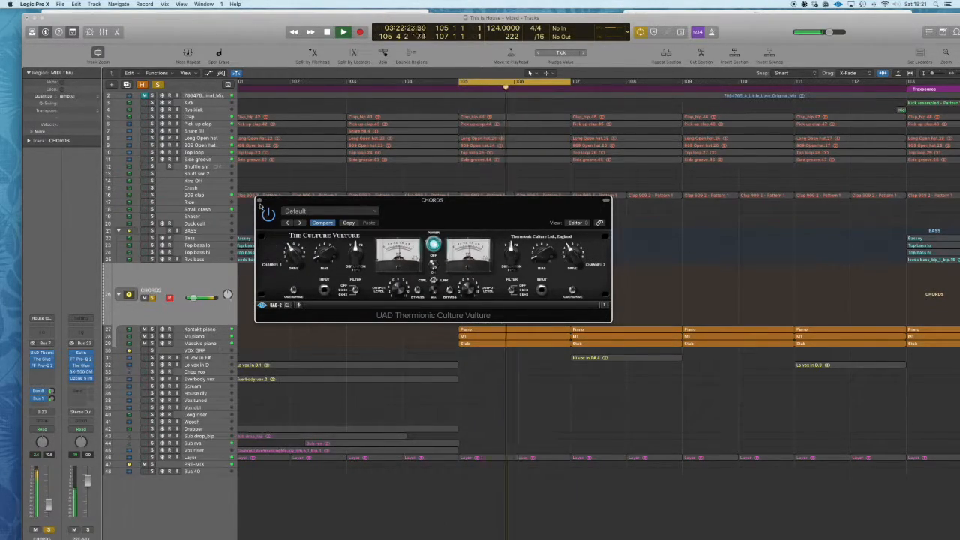
{"action": "left_click", "coordinate": [259, 202]}
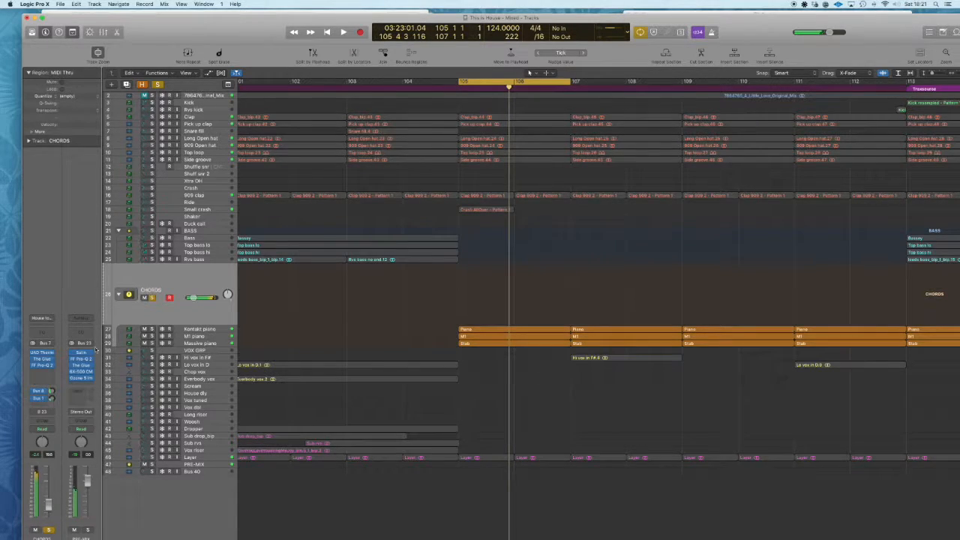
Open The Glue on the CHORDS stack, adjust its attack, play the loop through the compressor, and close it
{"action": "left_click", "coordinate": [43, 360]}
{"action": "left_click_drag", "start_coordinate": [123, 27], "coordinate": [512, 177]}
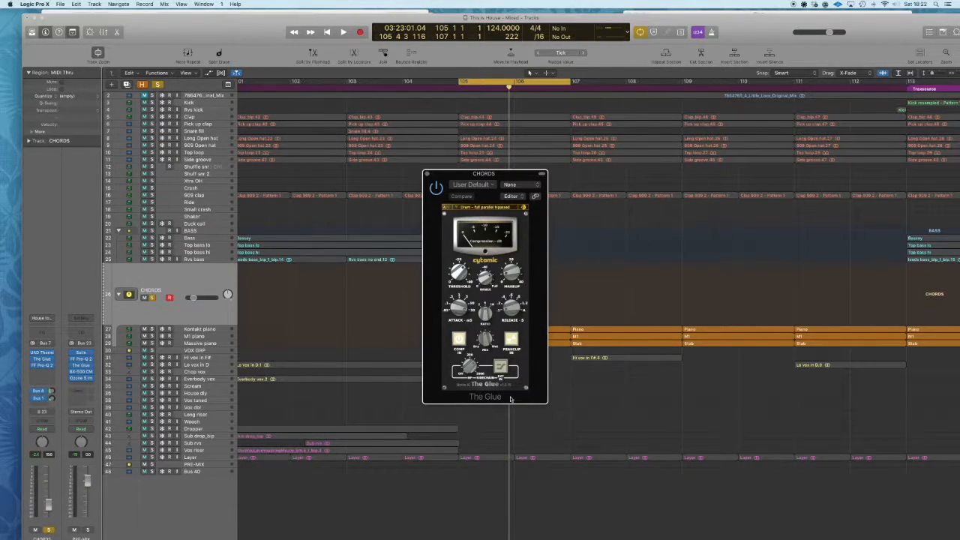
{"action": "left_click", "coordinate": [485, 343]}
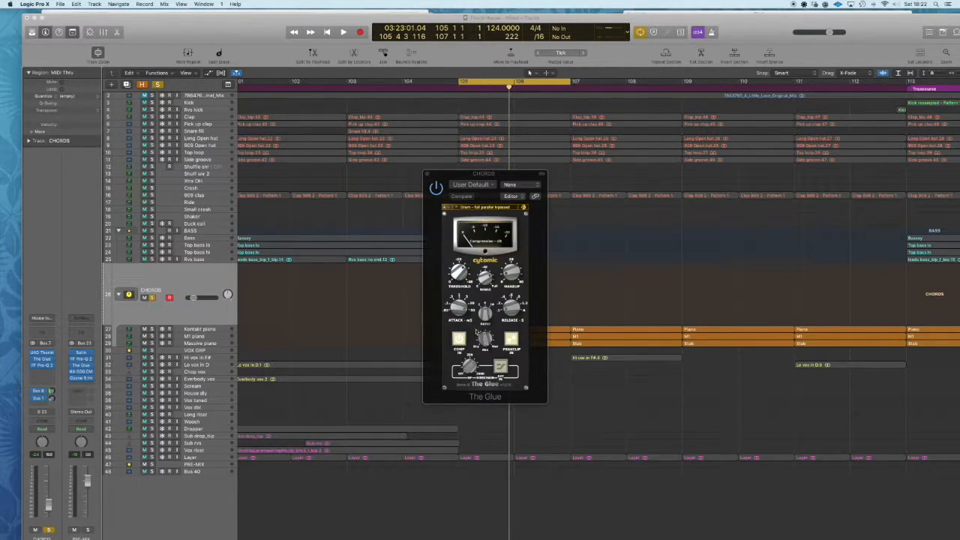
{"action": "left_click_drag", "start_coordinate": [459, 306], "coordinate": [459, 300]}
{"action": "key", "text": "space"}
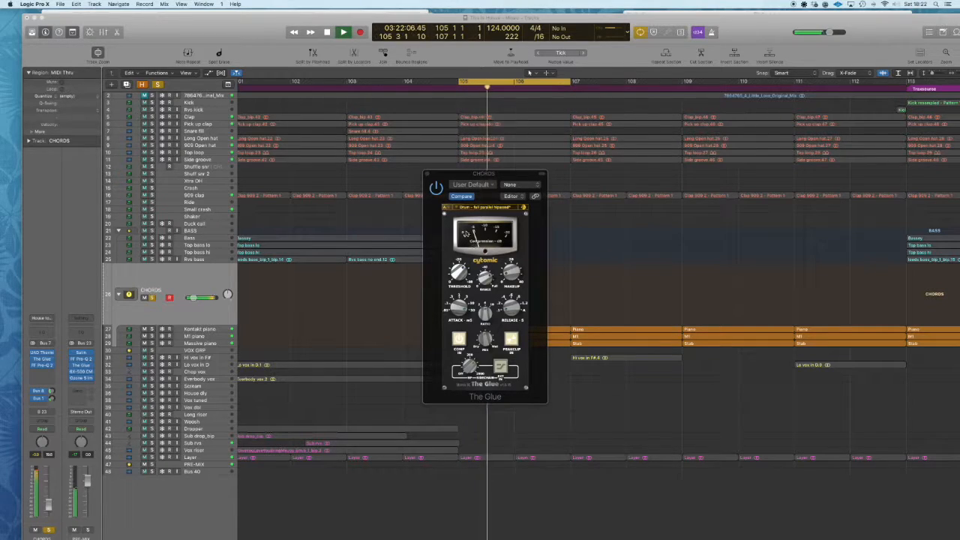
{"action": "left_click", "coordinate": [426, 176]}
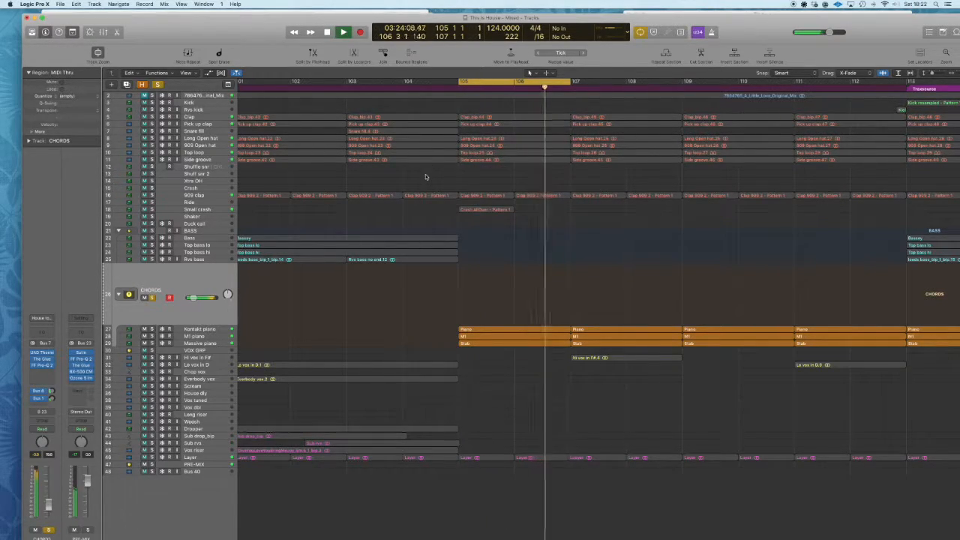
Examine the CHORDS stack's Pro-Q 2 curve, solo its upper-mid boost and low-cut bands by ear, and close the equalizer
{"action": "left_click", "coordinate": [43, 366]}
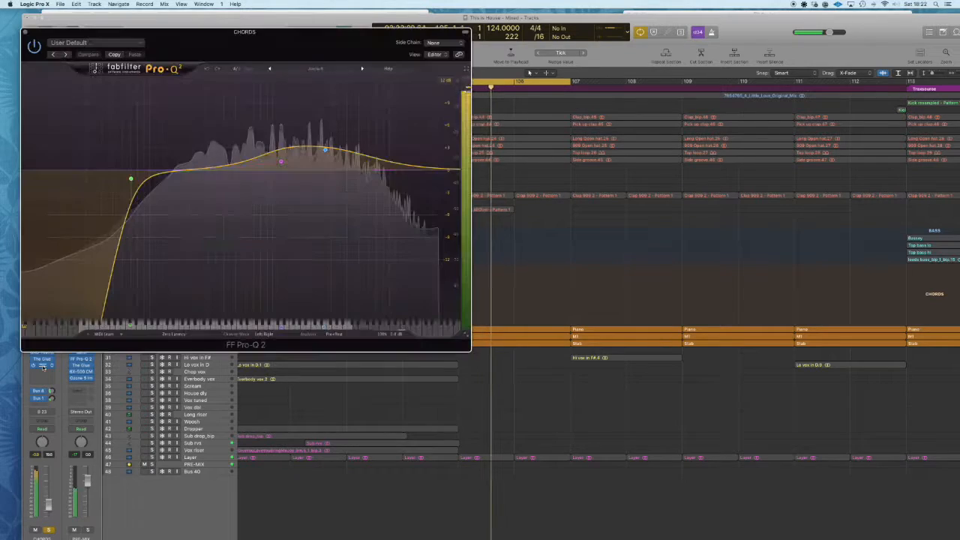
{"action": "left_click", "coordinate": [336, 127]}
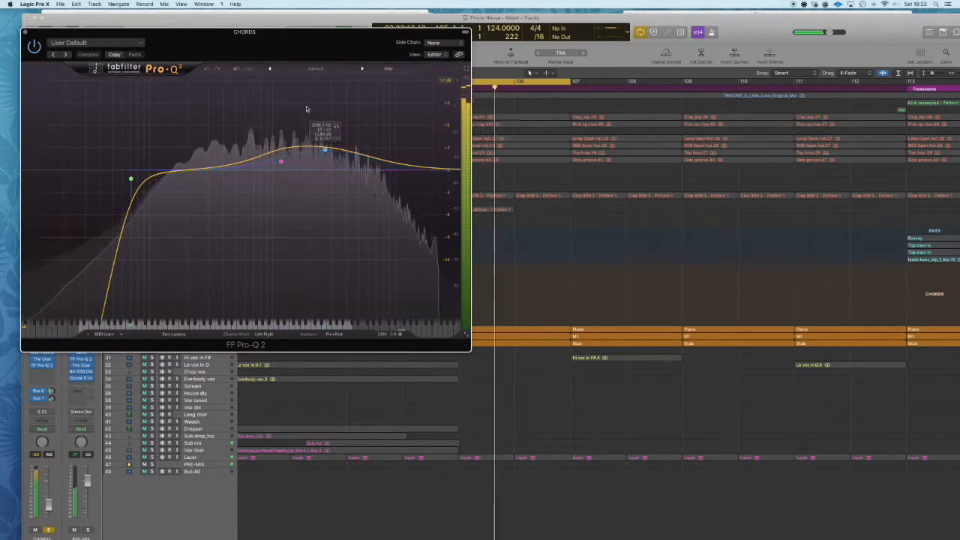
{"action": "left_click", "coordinate": [143, 161]}
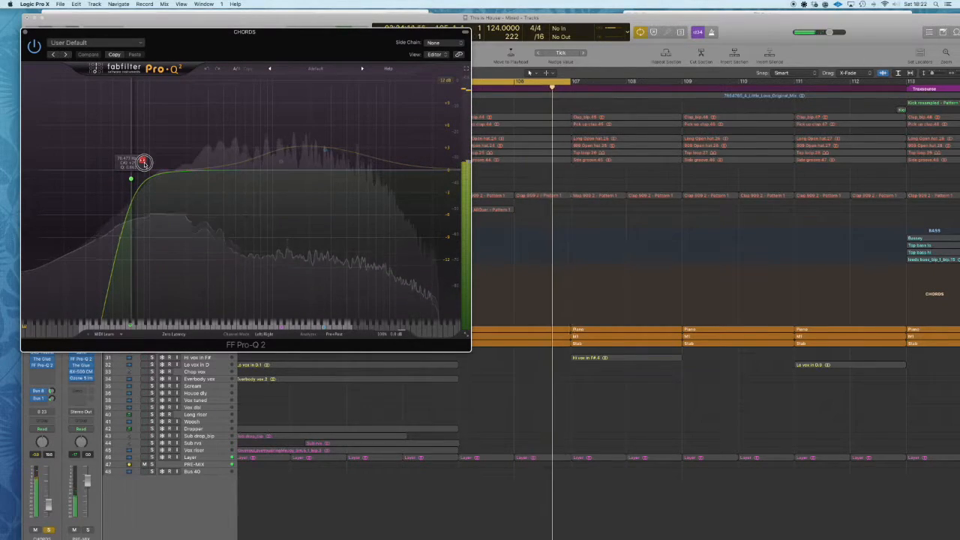
{"action": "left_click", "coordinate": [25, 34]}
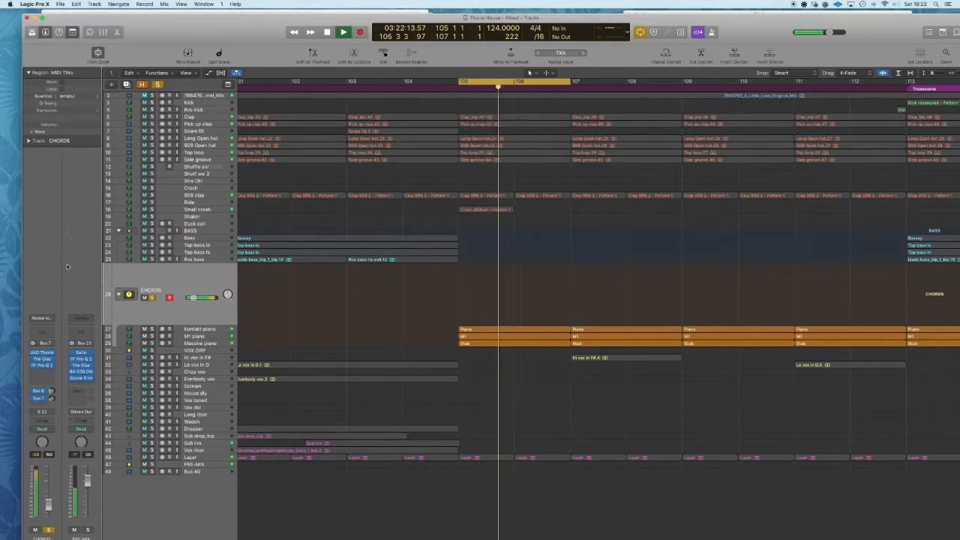
Check the left and right note values of the Stereo Delay on the CHORDS stack's Bus 8 send, and adjust the send level
{"action": "left_click", "coordinate": [43, 390]}
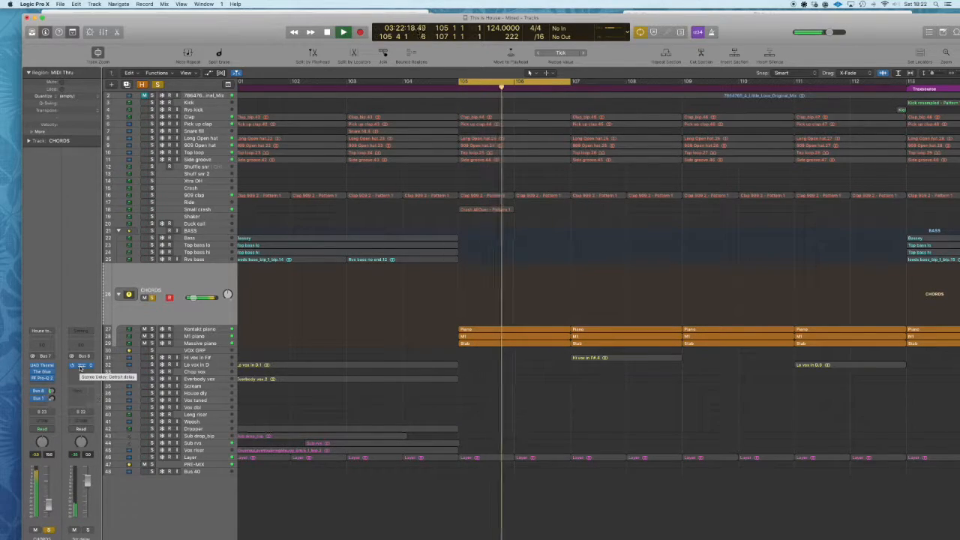
{"action": "left_click", "coordinate": [81, 366]}
{"action": "left_click_drag", "start_coordinate": [43, 57], "coordinate": [308, 181]}
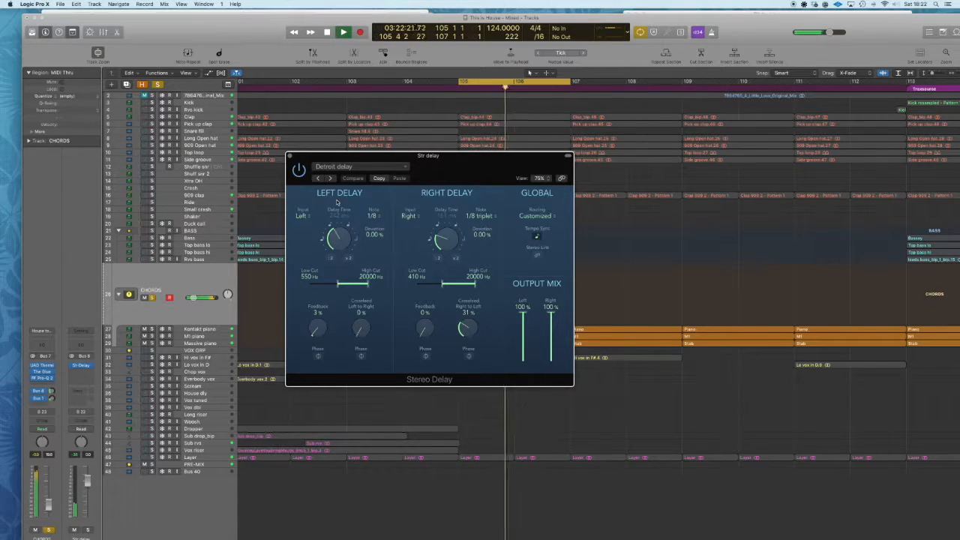
{"action": "left_click", "coordinate": [371, 216]}
{"action": "left_click", "coordinate": [371, 218]}
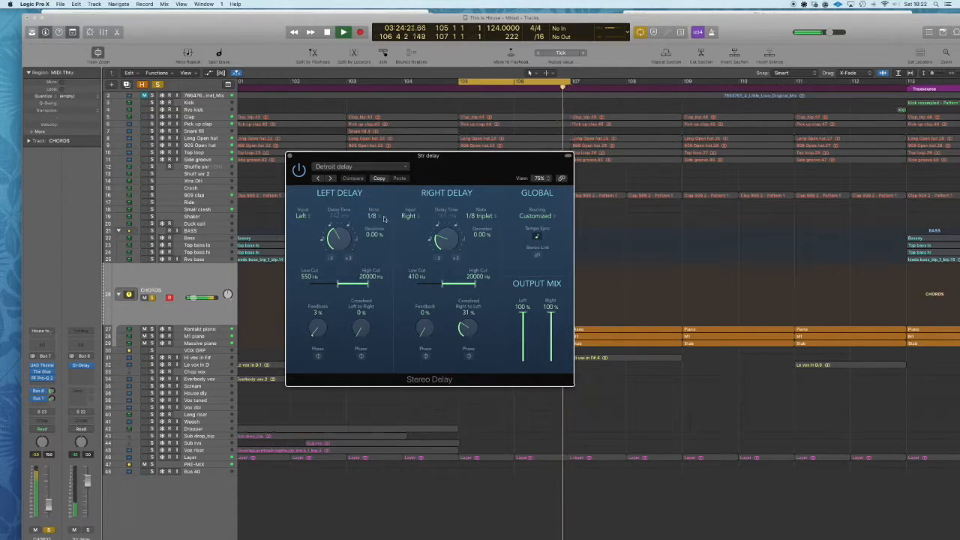
{"action": "left_click", "coordinate": [477, 216]}
{"action": "left_click", "coordinate": [477, 218]}
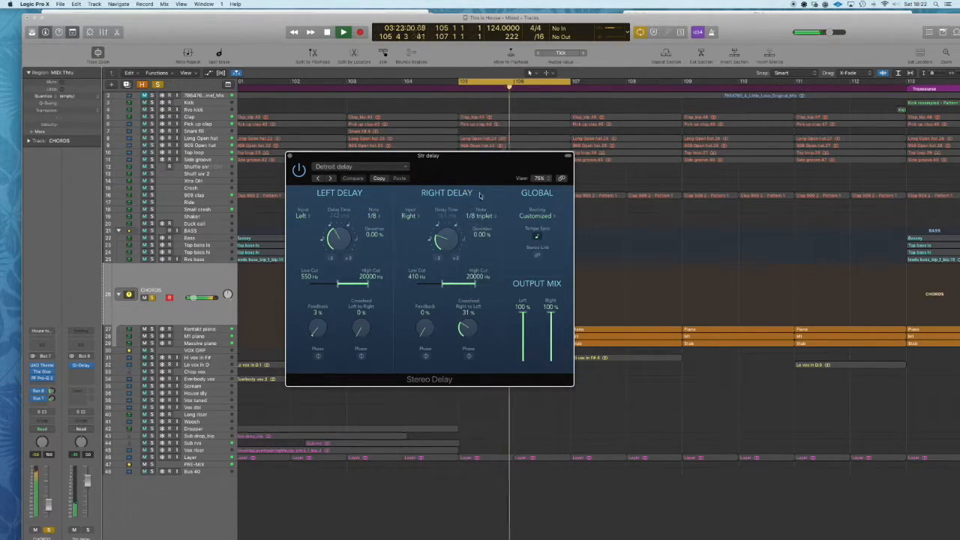
{"action": "left_click", "coordinate": [291, 156]}
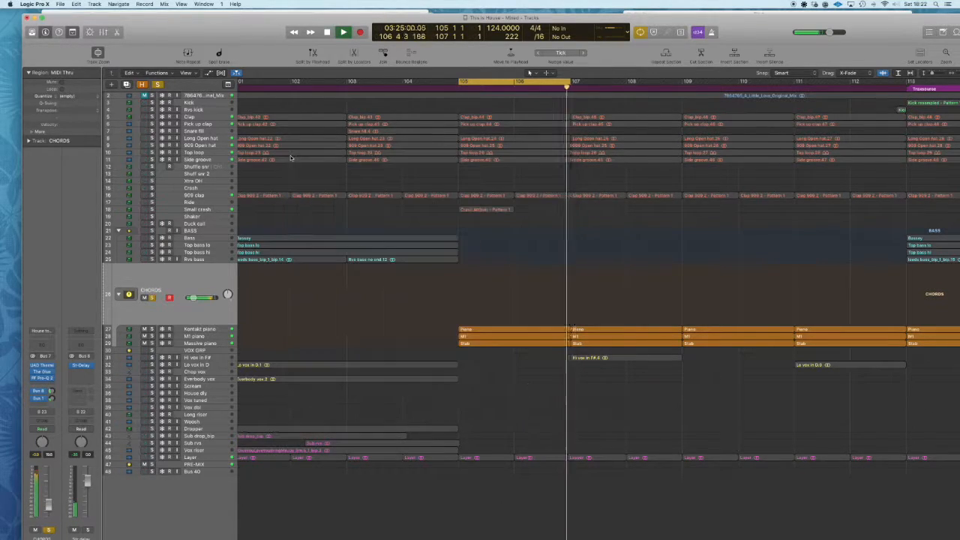
{"action": "mouse_move", "coordinate": [53, 391]}
{"action": "left_mouse_down"}
{"action": "mouse_move", "coordinate": [60, 334]}
{"action": "mouse_move", "coordinate": [60, 394]}
{"action": "left_mouse_up"}
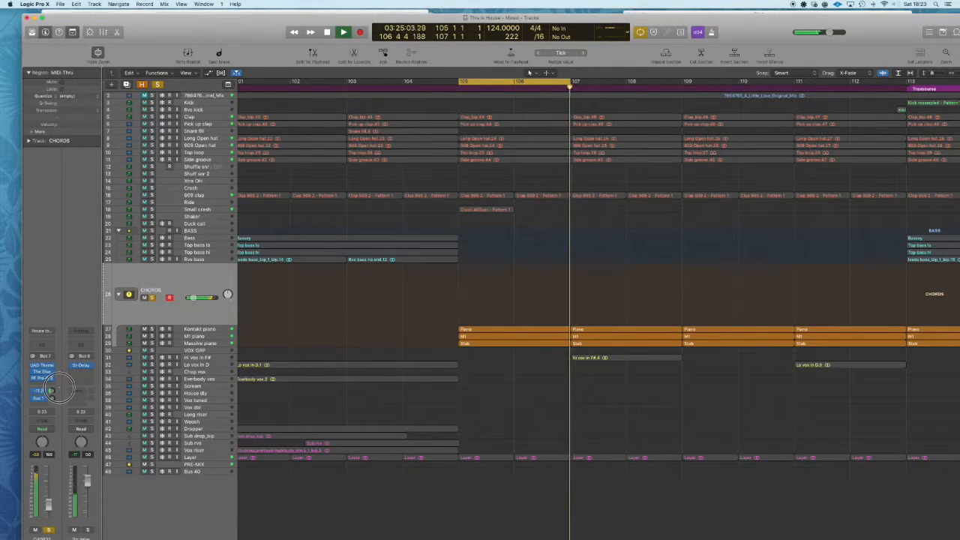
Open the Kontakt piano track's Pro-Q 2, solo its mid-range boost band to hear it, and close the equalizer
{"action": "left_click", "coordinate": [197, 332]}
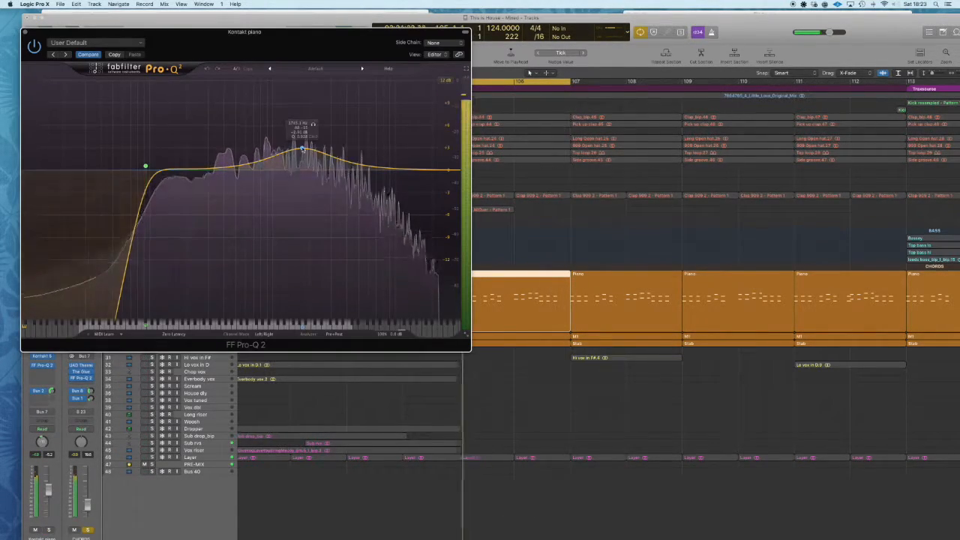
{"action": "mouse_move", "coordinate": [301, 147]}
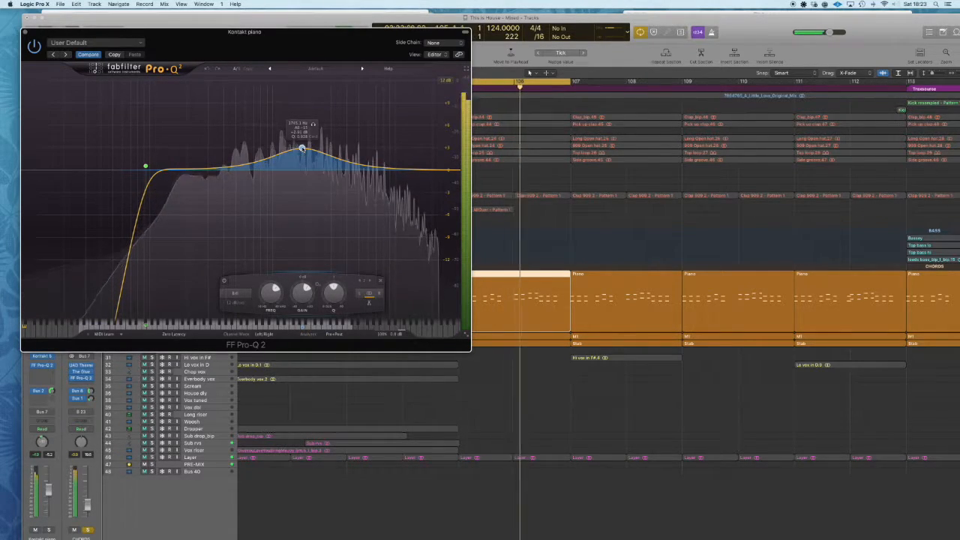
{"action": "left_click", "coordinate": [313, 124]}
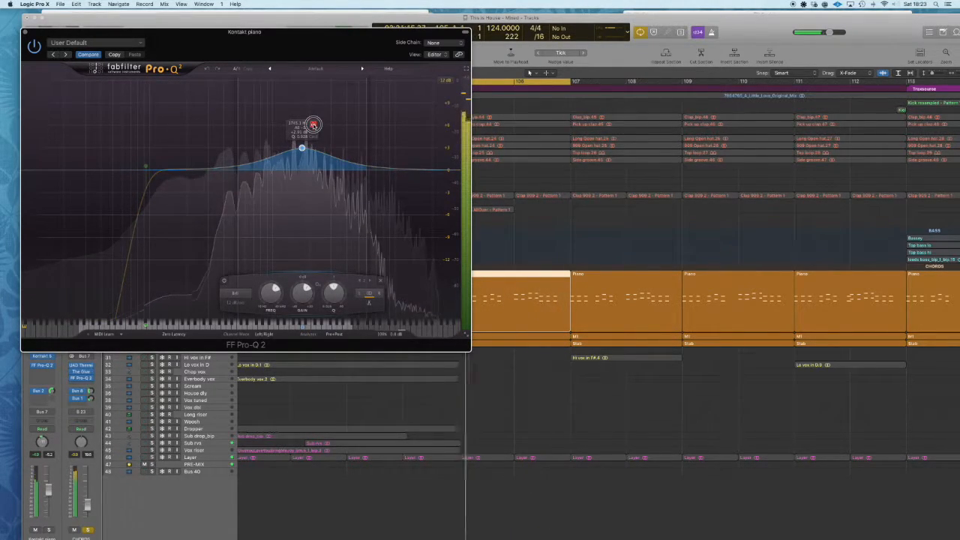
{"action": "left_click", "coordinate": [27, 33]}
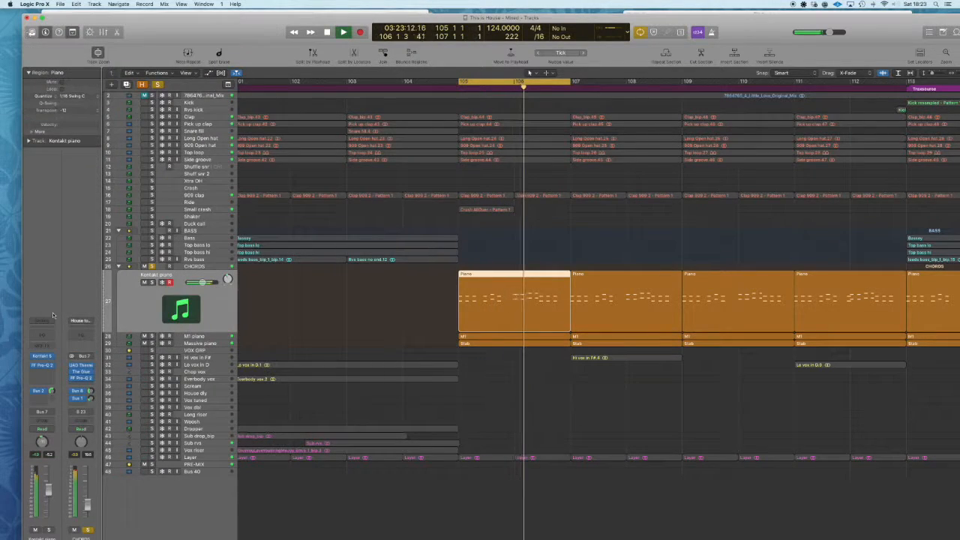
Show the Kontakt piano's plate reverb bus and sweep the track's send level up and back down during playback
{"action": "left_click", "coordinate": [39, 393]}
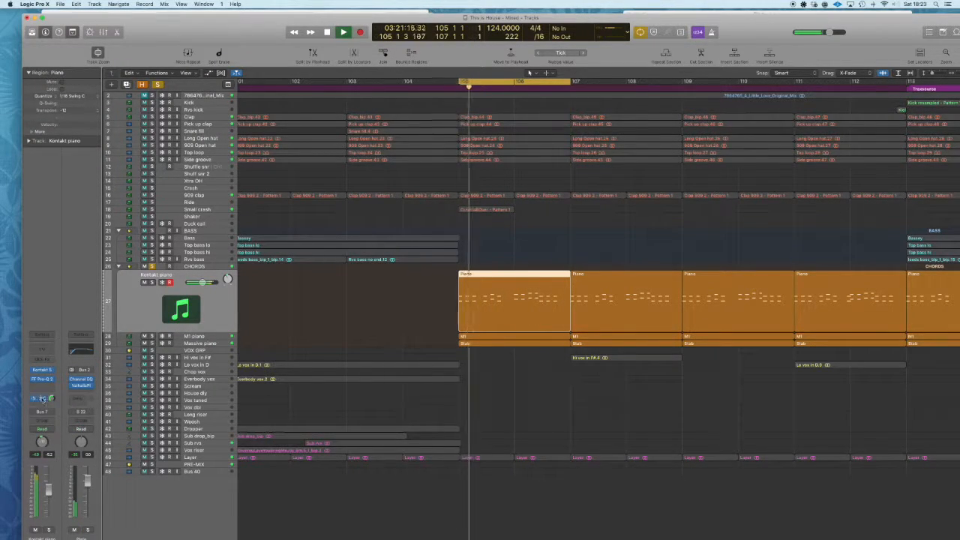
{"action": "left_click_drag", "start_coordinate": [51, 399], "coordinate": [54, 339]}
{"action": "left_click_drag", "start_coordinate": [54, 398], "coordinate": [54, 428]}
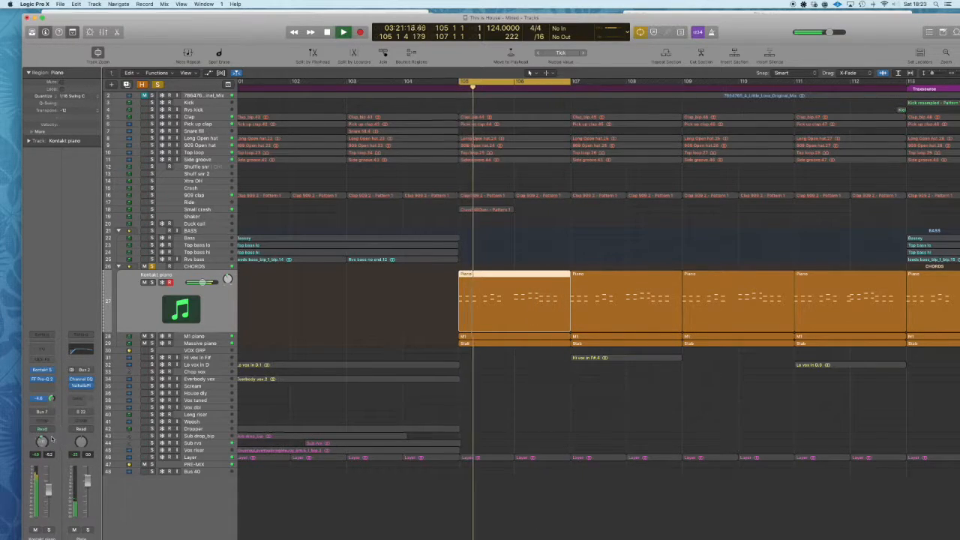
Select the M1 piano track, examine the low cut in its Pro-Q 2, and close the equalizer
{"action": "left_click", "coordinate": [178, 338]}
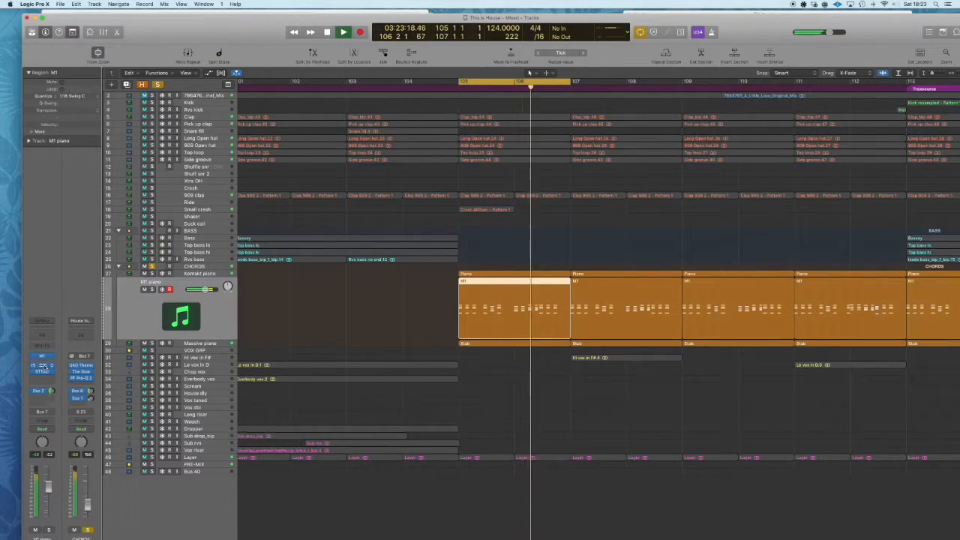
{"action": "left_click", "coordinate": [44, 366]}
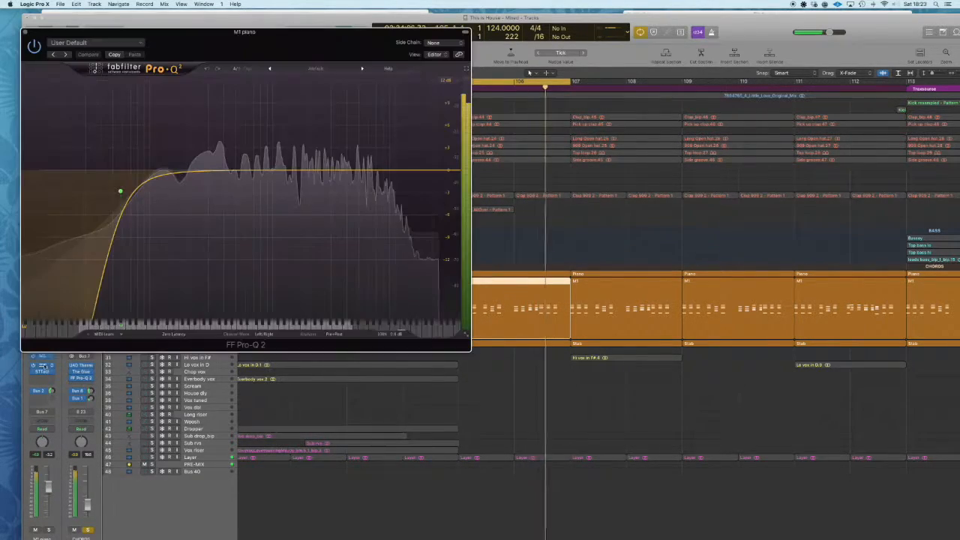
{"action": "left_click", "coordinate": [26, 33]}
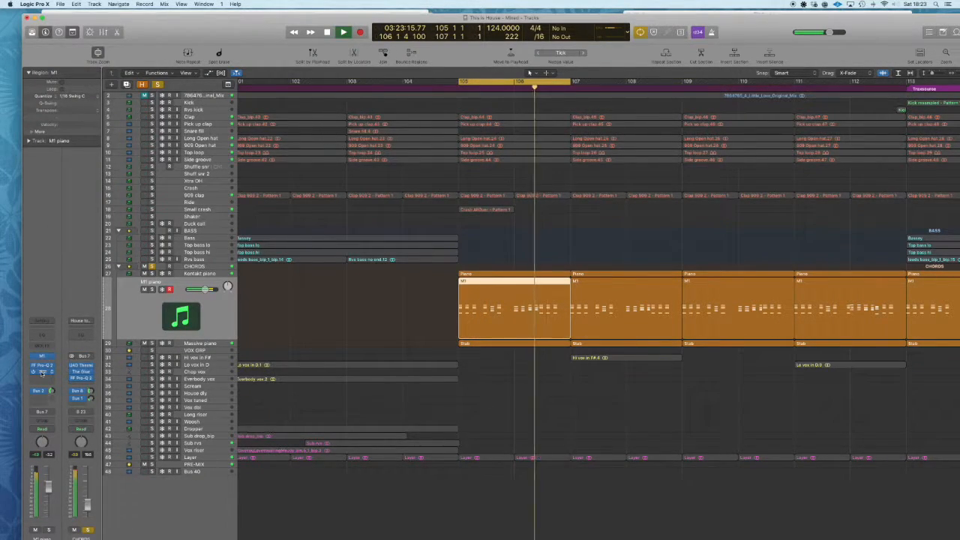
Check the Stereo Tool settings on the M1 piano track and close the plug-in
{"action": "left_click", "coordinate": [43, 371]}
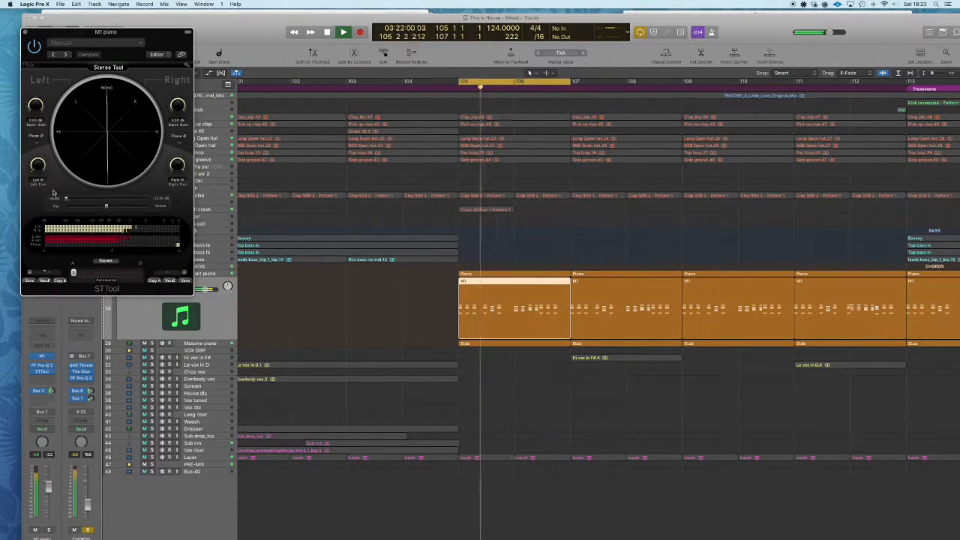
{"action": "left_click", "coordinate": [26, 34]}
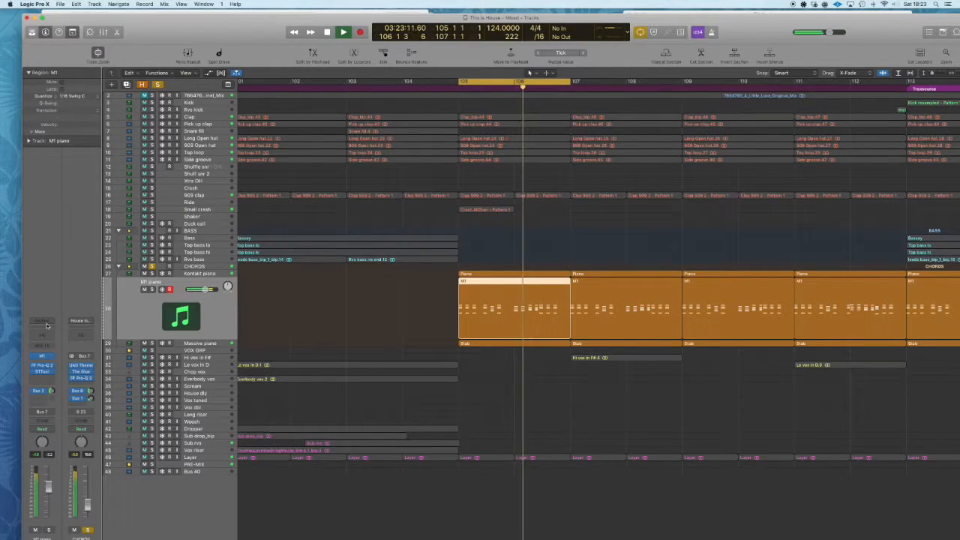
Show the M1 piano's Bus 2 plate send, try its level, and inspect the ValhallaPlate reverb settings
{"action": "double_click", "coordinate": [40, 392]}
{"action": "left_click_drag", "start_coordinate": [52, 399], "coordinate": [56, 350]}
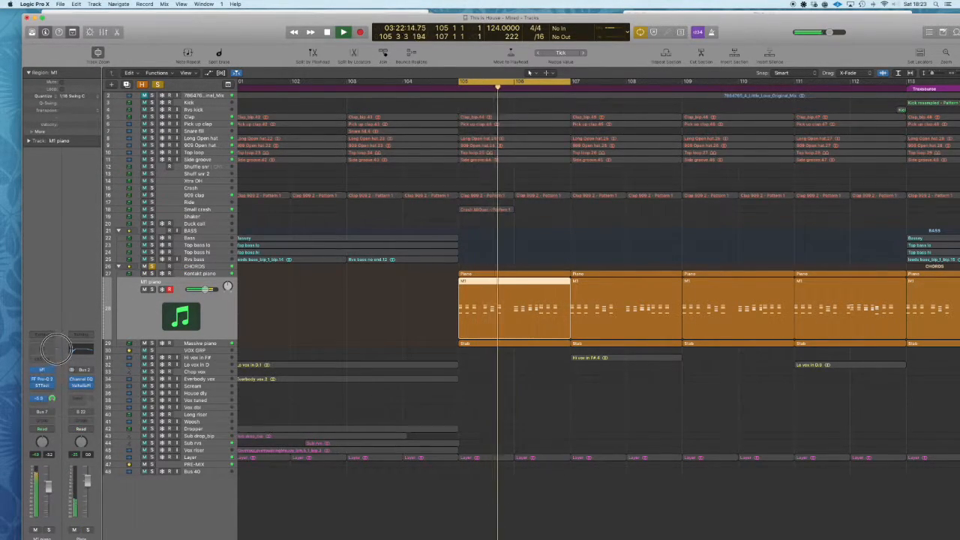
{"action": "left_click", "coordinate": [81, 384]}
{"action": "left_click_drag", "start_coordinate": [201, 57], "coordinate": [415, 165]}
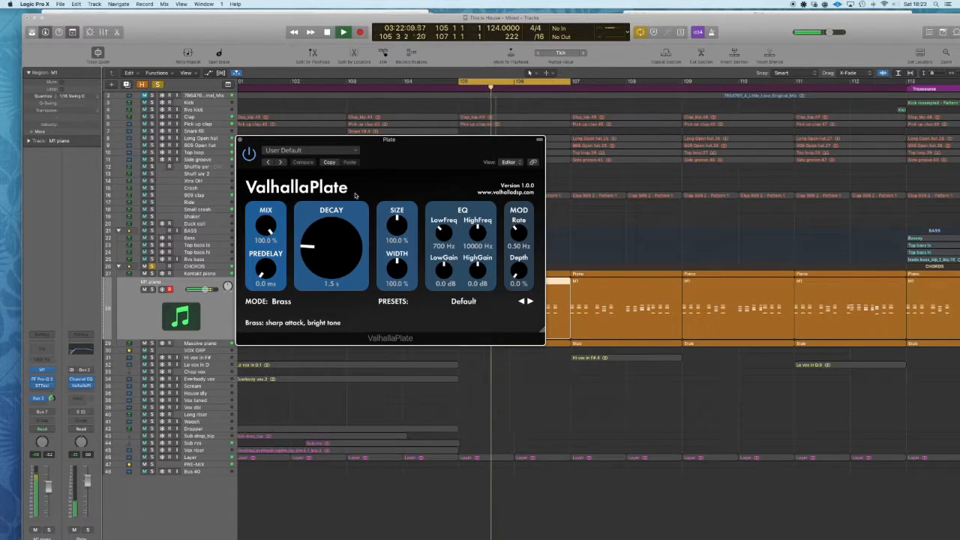
{"action": "left_click", "coordinate": [239, 140]}
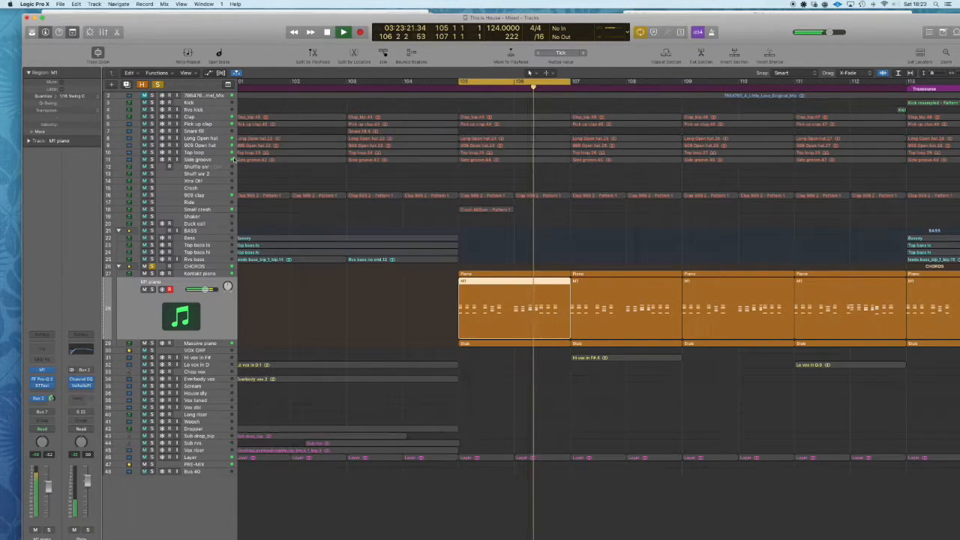
Select the Massive piano track, examine the low cut and boost in its Pro-Q 2, and close the equalizer
{"action": "left_click", "coordinate": [201, 343]}
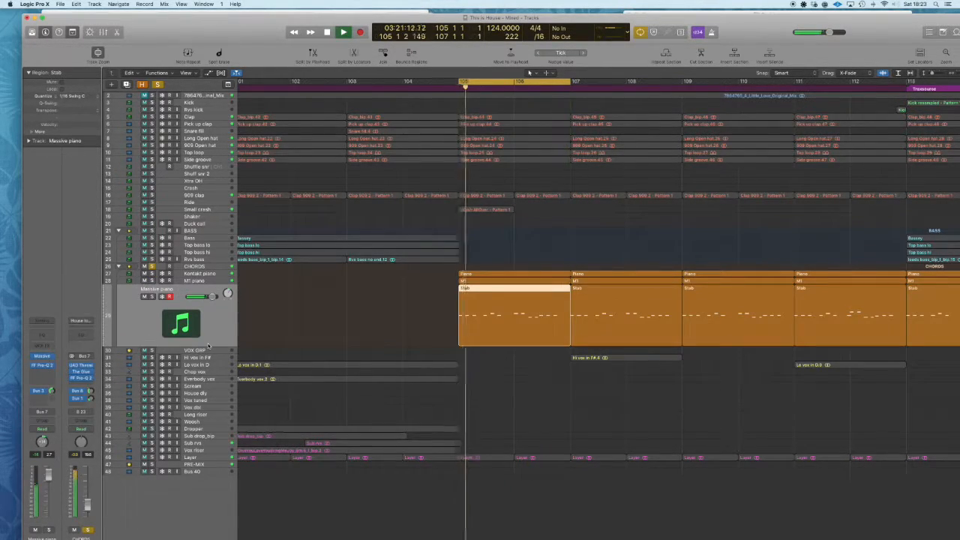
{"action": "left_click", "coordinate": [43, 366]}
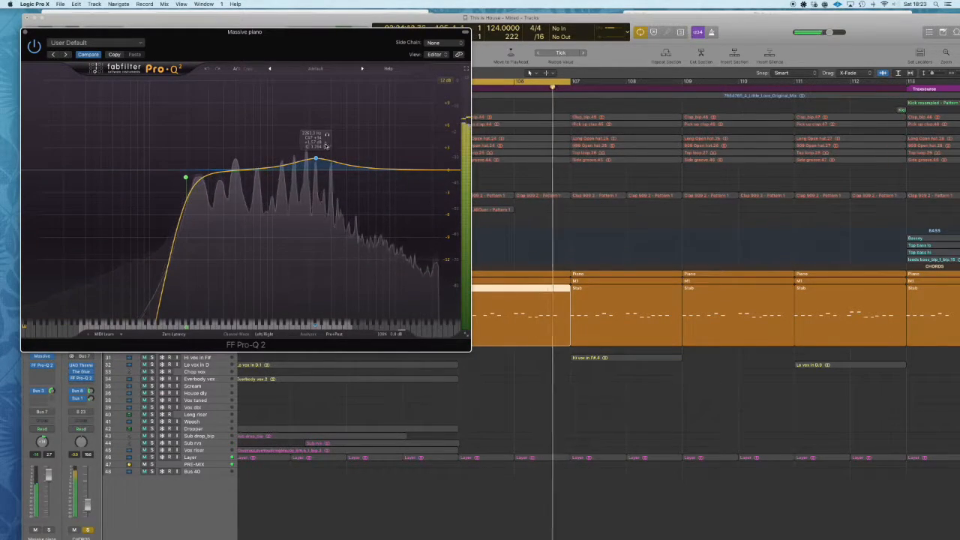
{"action": "left_click", "coordinate": [25, 32]}
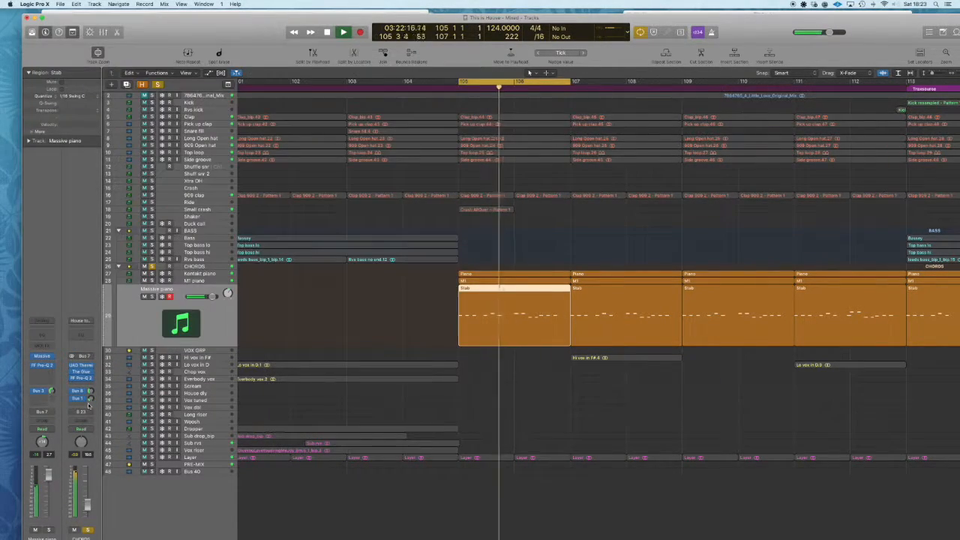
Show the Massive piano's Bus 3 hall send and inspect the ValhallaVintageVerb settings, closing the reverb again
{"action": "left_click", "coordinate": [39, 391]}
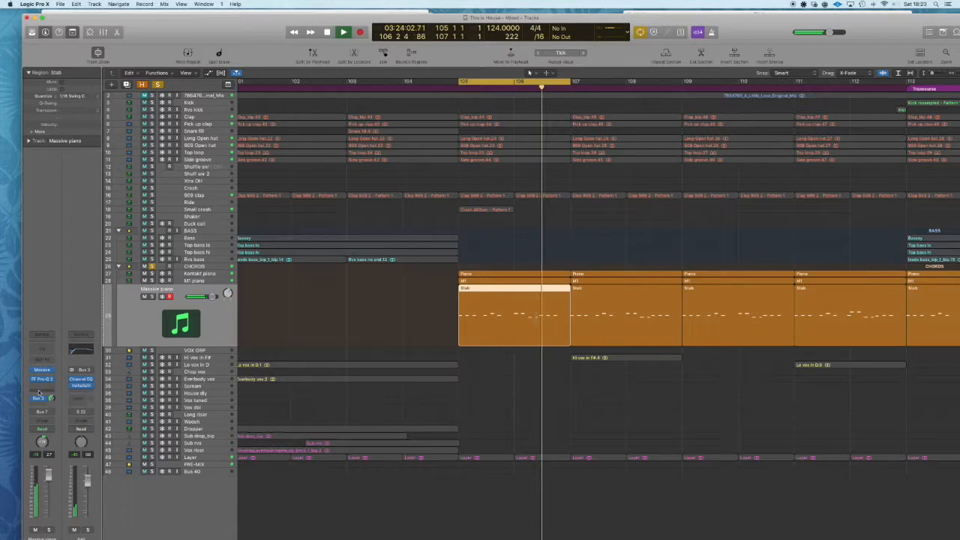
{"action": "left_click", "coordinate": [83, 386]}
{"action": "left_click_drag", "start_coordinate": [238, 47], "coordinate": [423, 97]}
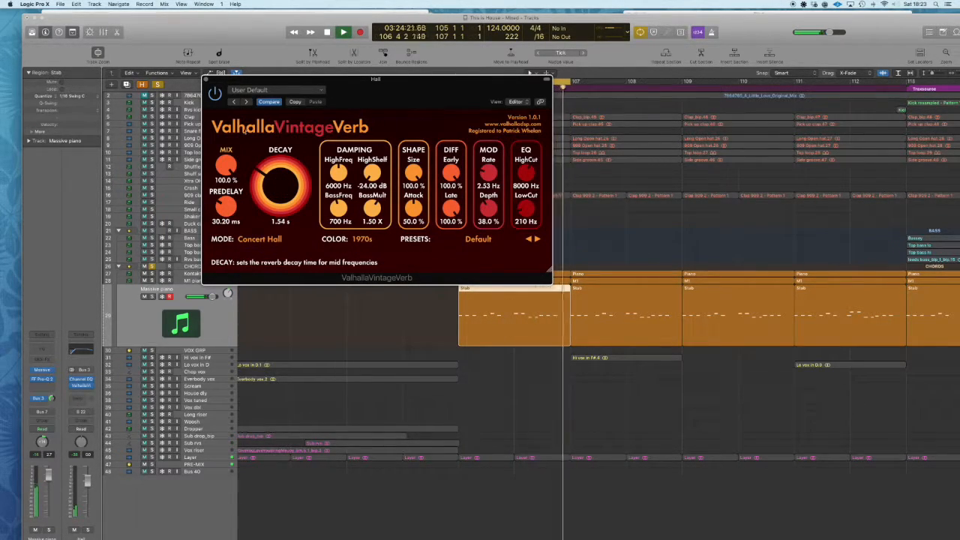
{"action": "left_click", "coordinate": [207, 80]}
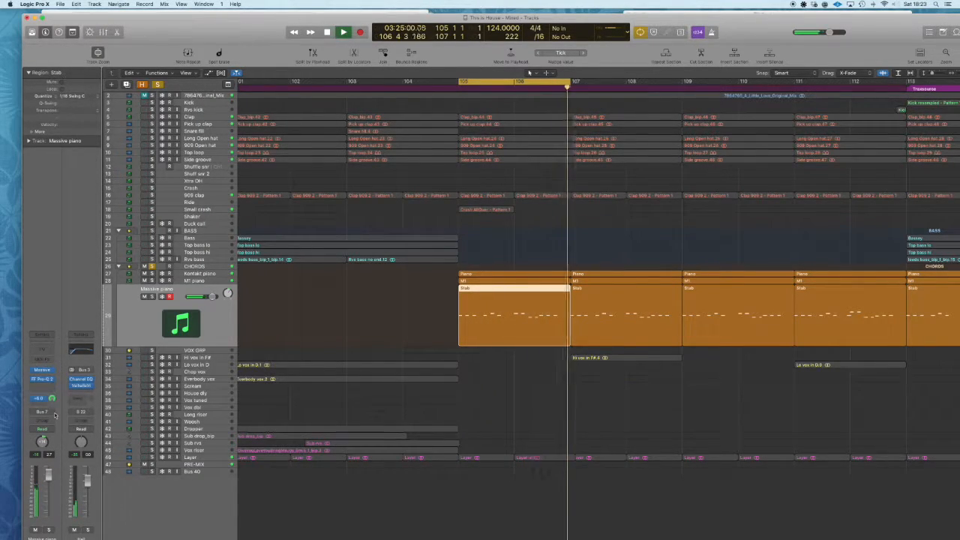
Turn off the current playback cycle and set a new cycle range from bar 111 to bar 113
{"action": "left_click", "coordinate": [461, 424]}
{"action": "left_click", "coordinate": [561, 83]}
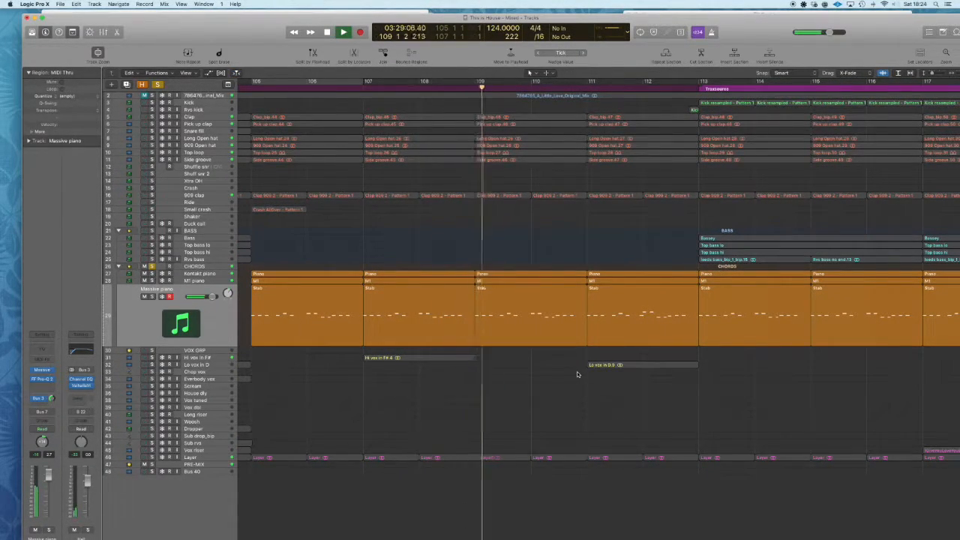
{"action": "left_click_drag", "start_coordinate": [589, 81], "coordinate": [698, 103]}
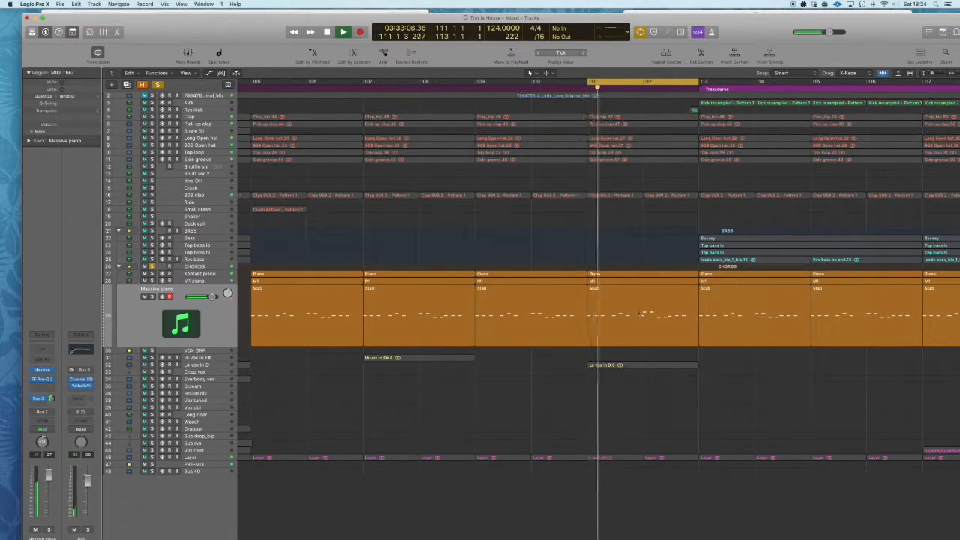
Examine the notes of the Kontakt piano region at bar 111 in the Piano Roll during playback, and close the editor
{"action": "double_click", "coordinate": [635, 277]}
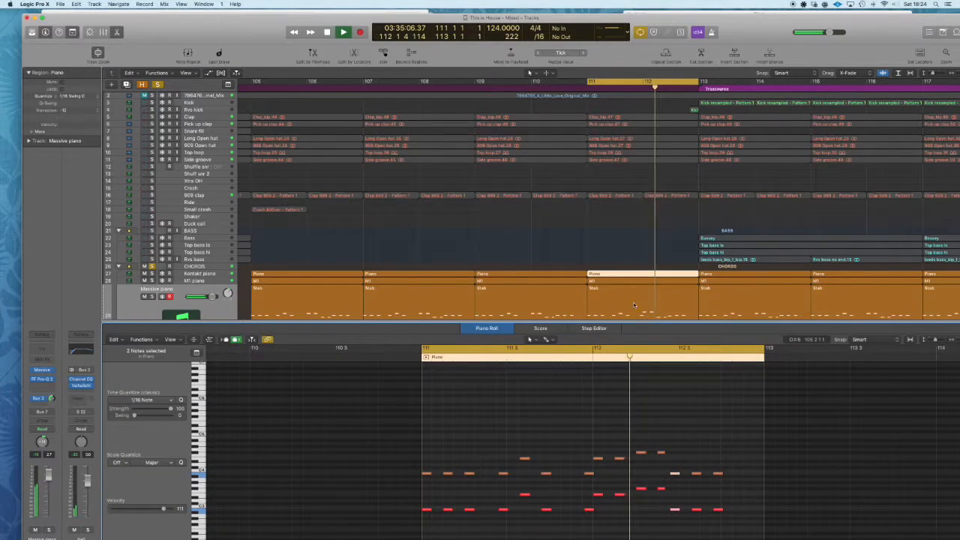
{"action": "scroll", "coordinate": [589, 495], "scroll_direction": "down", "scroll_amount": 3}
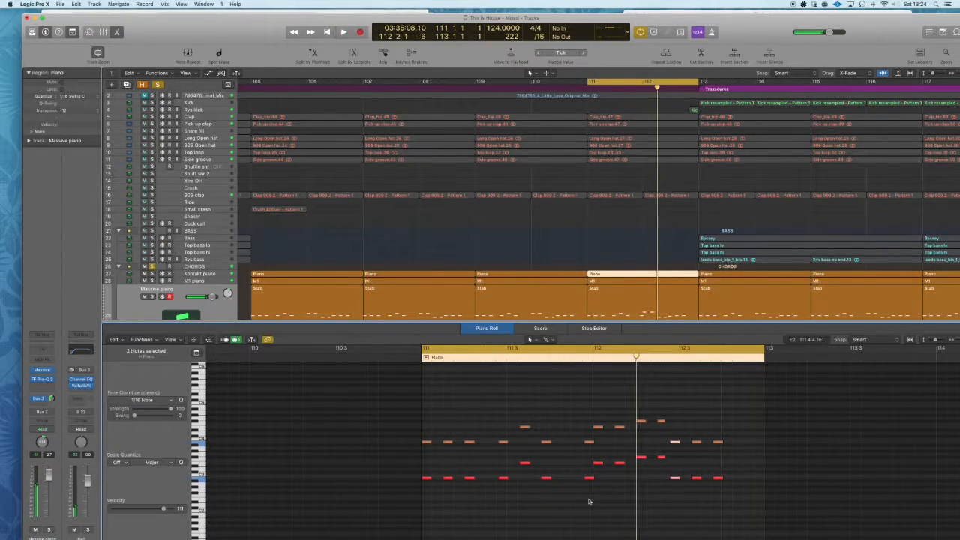
{"action": "key", "text": "space"}
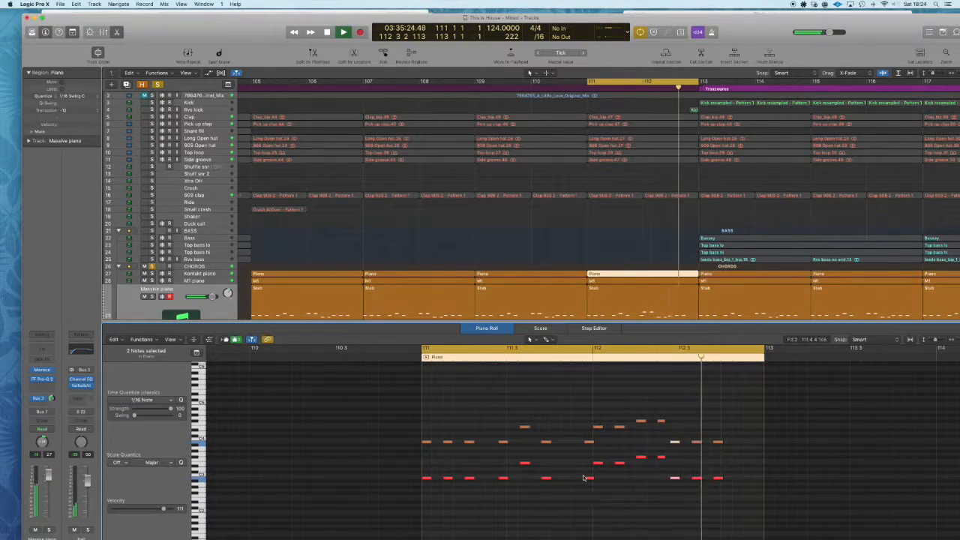
{"action": "left_click", "coordinate": [486, 330]}
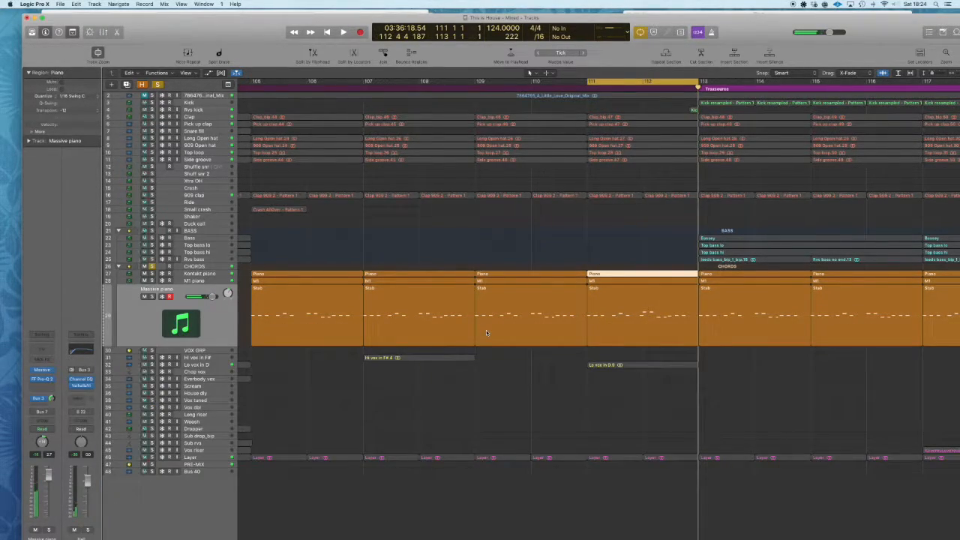
Unsolo the CHORDS stack and zoom out the timeline to show where the chord sections sit in the arrangement
{"action": "left_click", "coordinate": [151, 268]}
{"action": "key", "text": "super+Left"}
{"action": "key", "text": "super+Left"}
{"action": "key", "text": "super+Left"}
{"action": "key", "text": "super+Left"}
{"action": "key", "text": "super+Left"}
{"action": "key", "text": "super+Left"}
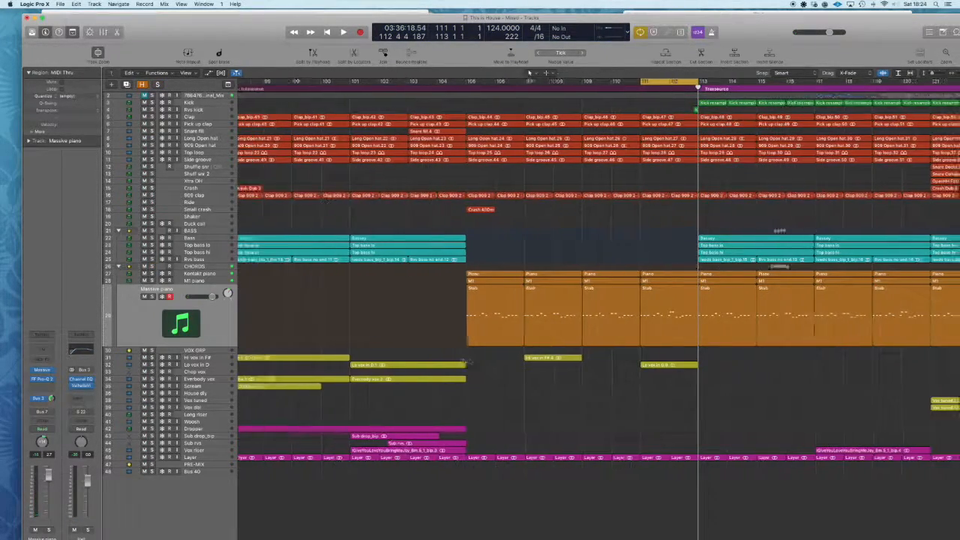
{"action": "key", "text": "super+Left"}
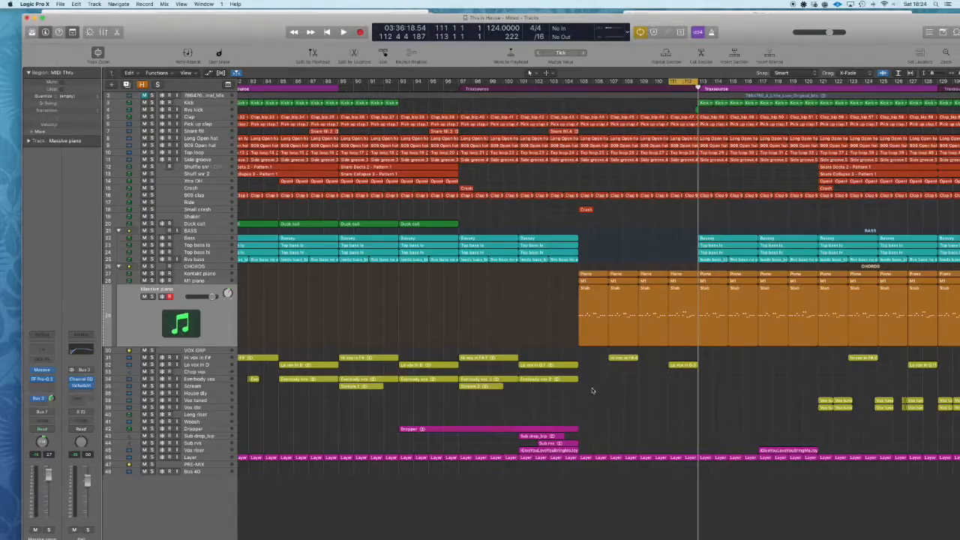
{"action": "key", "text": "super+Left"}
{"action": "key", "text": "super+Left"}
{"action": "key", "text": "super+Left"}
{"action": "key", "text": "super+Left"}
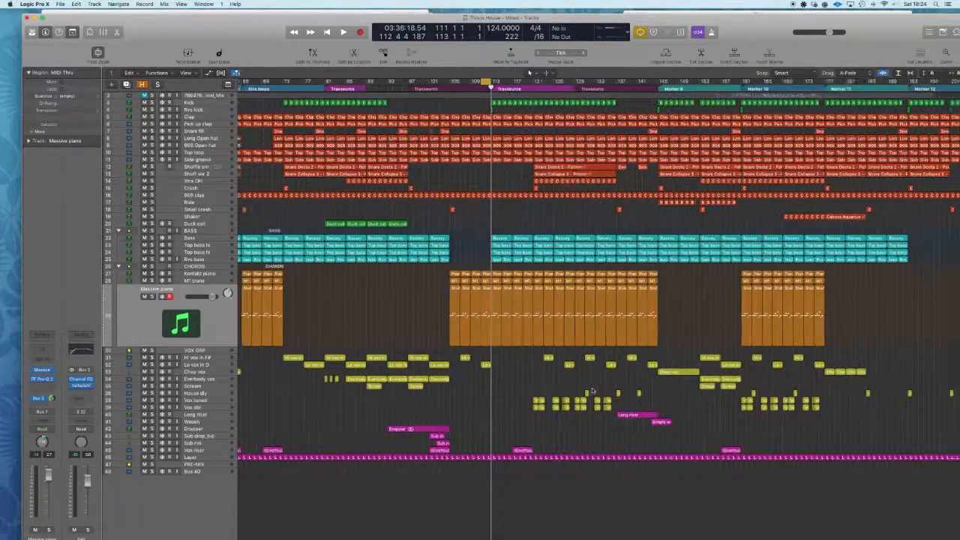